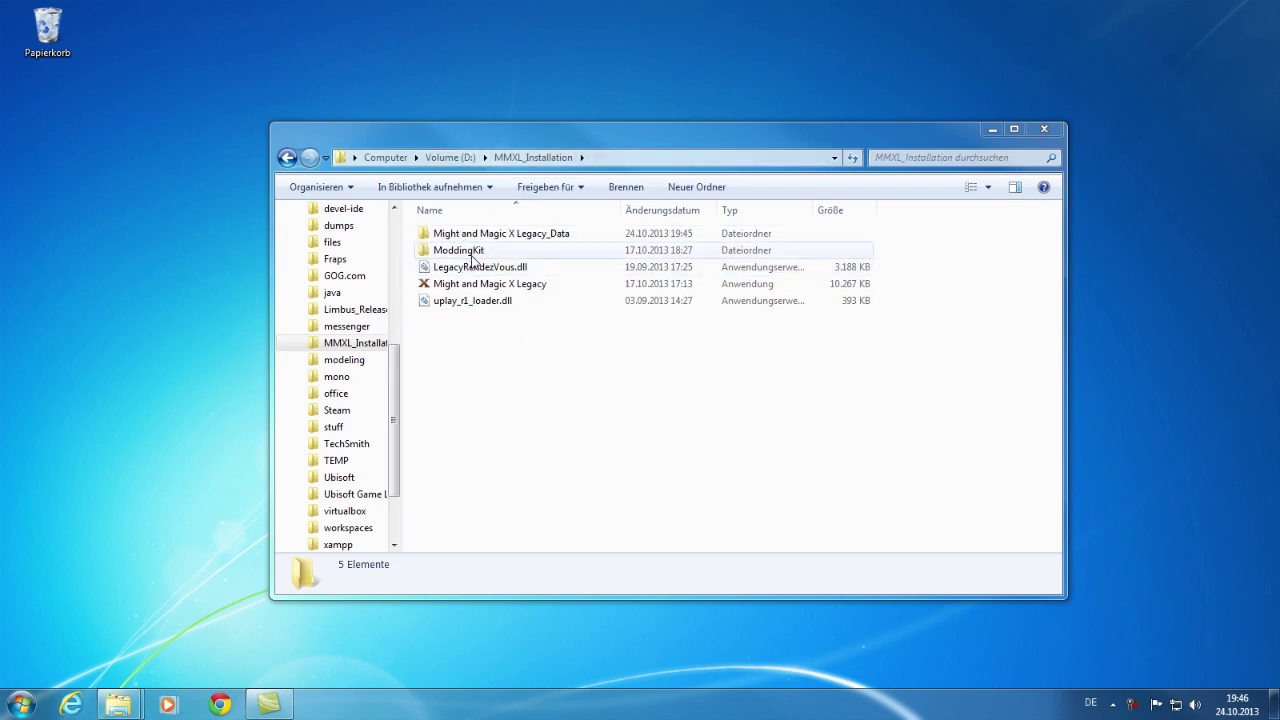
Look inside the ModdingKit folder in Explorer, then minimize Explorer to reveal the desktop.
{"action": "double_click", "coordinate": [471, 252]}
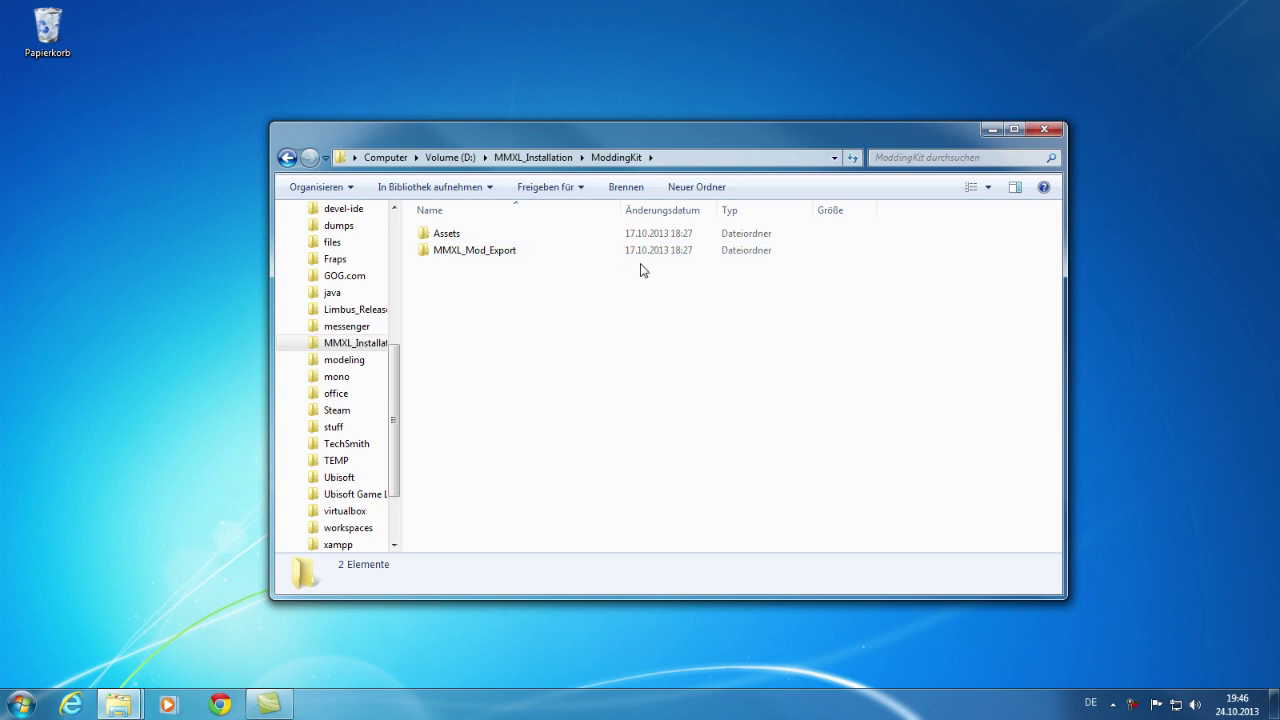
{"action": "left_click", "coordinate": [537, 158]}
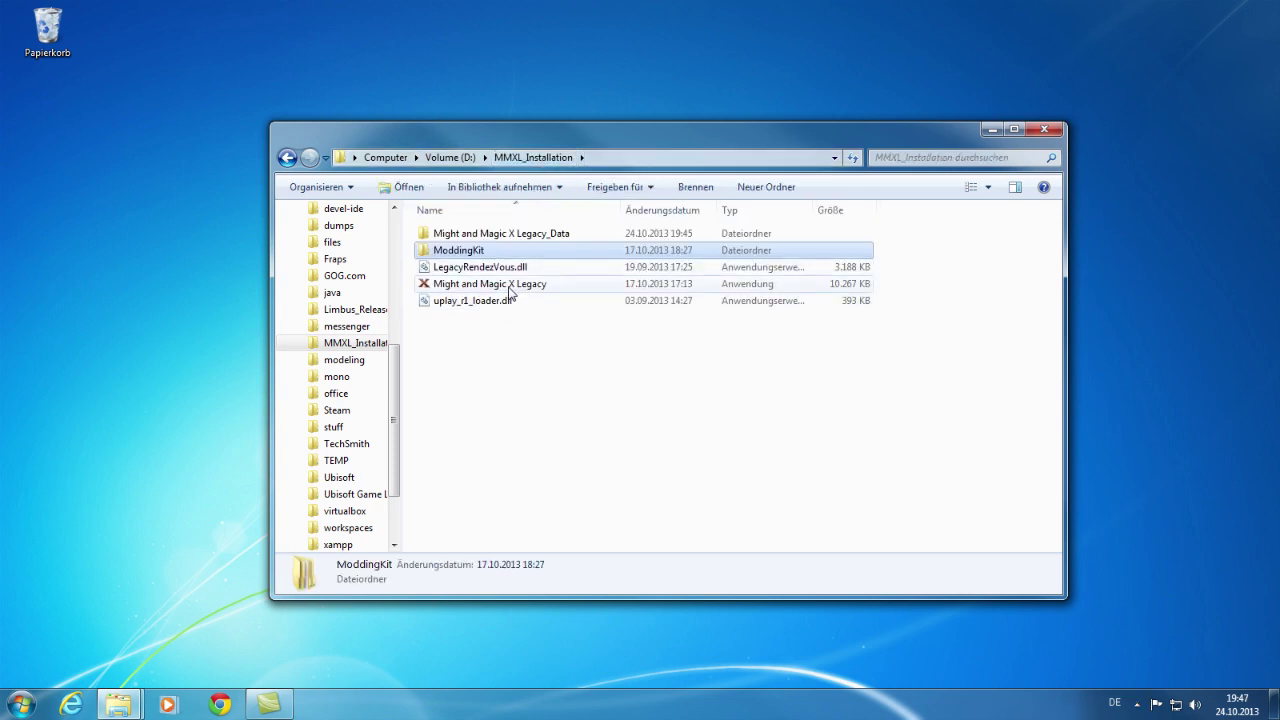
{"action": "left_click", "coordinate": [990, 129]}
Launch Unity and open D:\MMXL_Installation\ModdingKit as an existing project.
{"action": "double_click", "coordinate": [336, 281]}
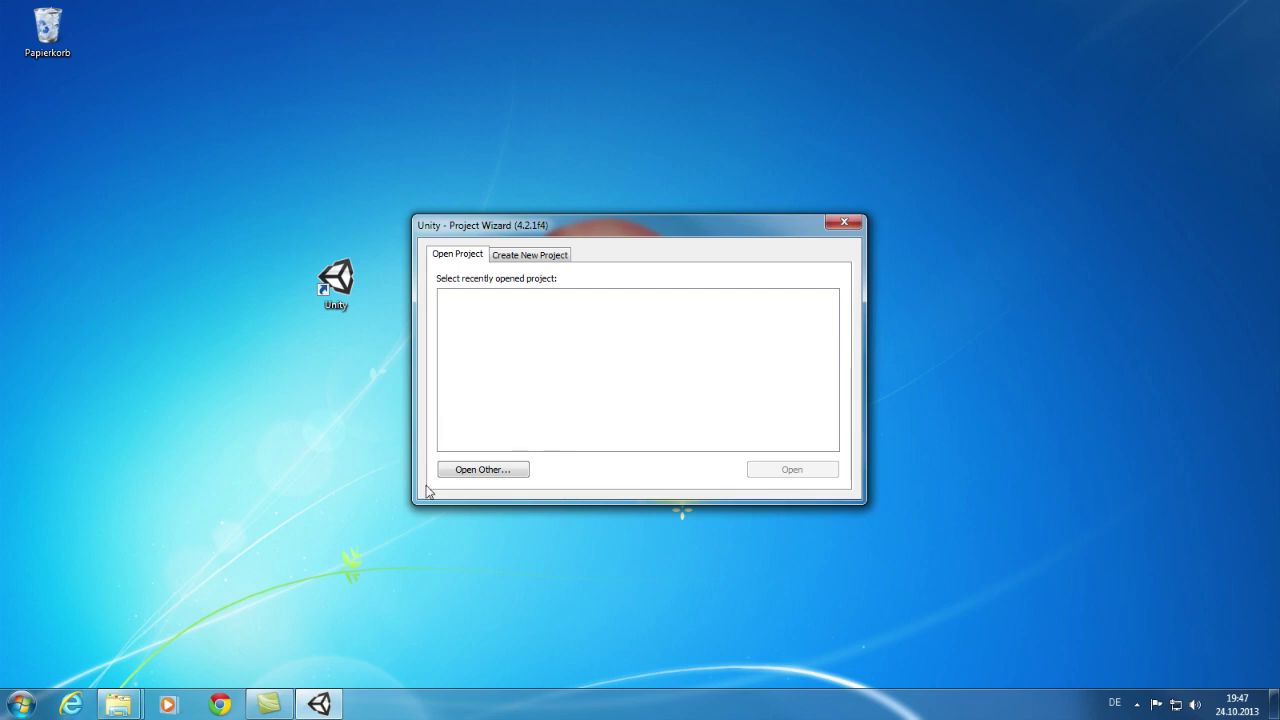
{"action": "left_click", "coordinate": [512, 474]}
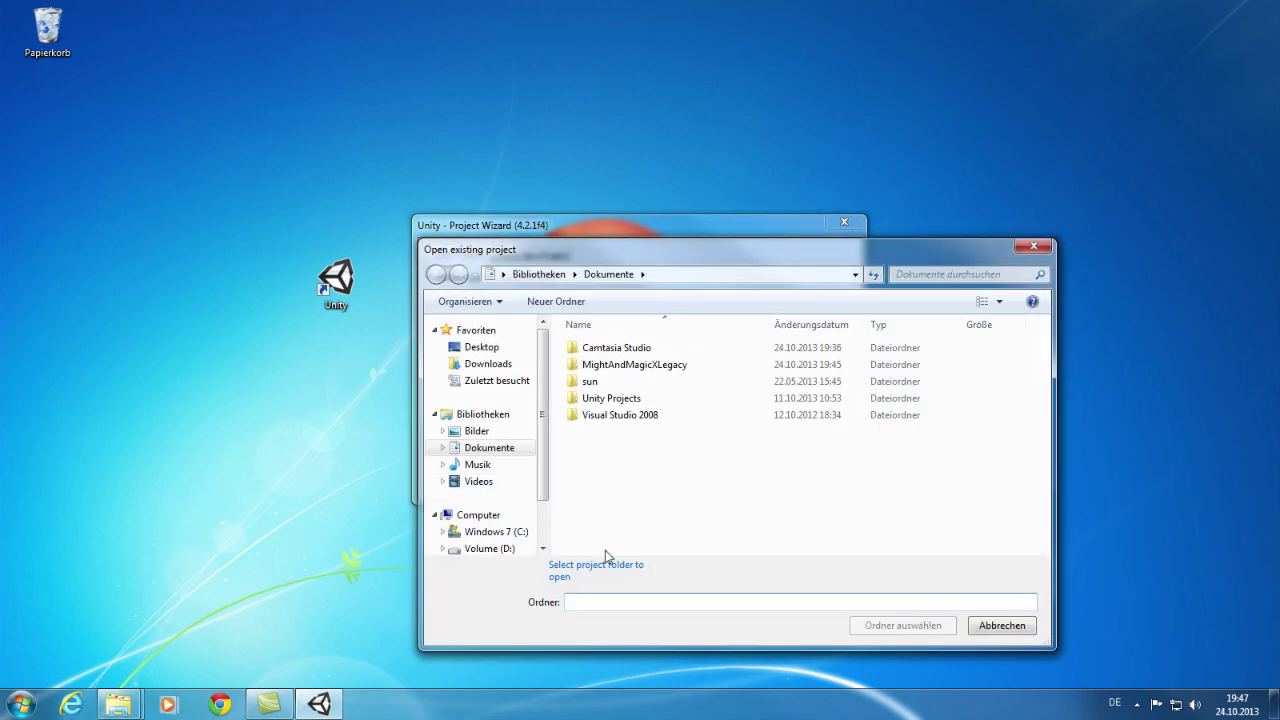
{"action": "left_click", "coordinate": [676, 274]}
{"action": "type", "text": "D:\\MMXL_Installation"}
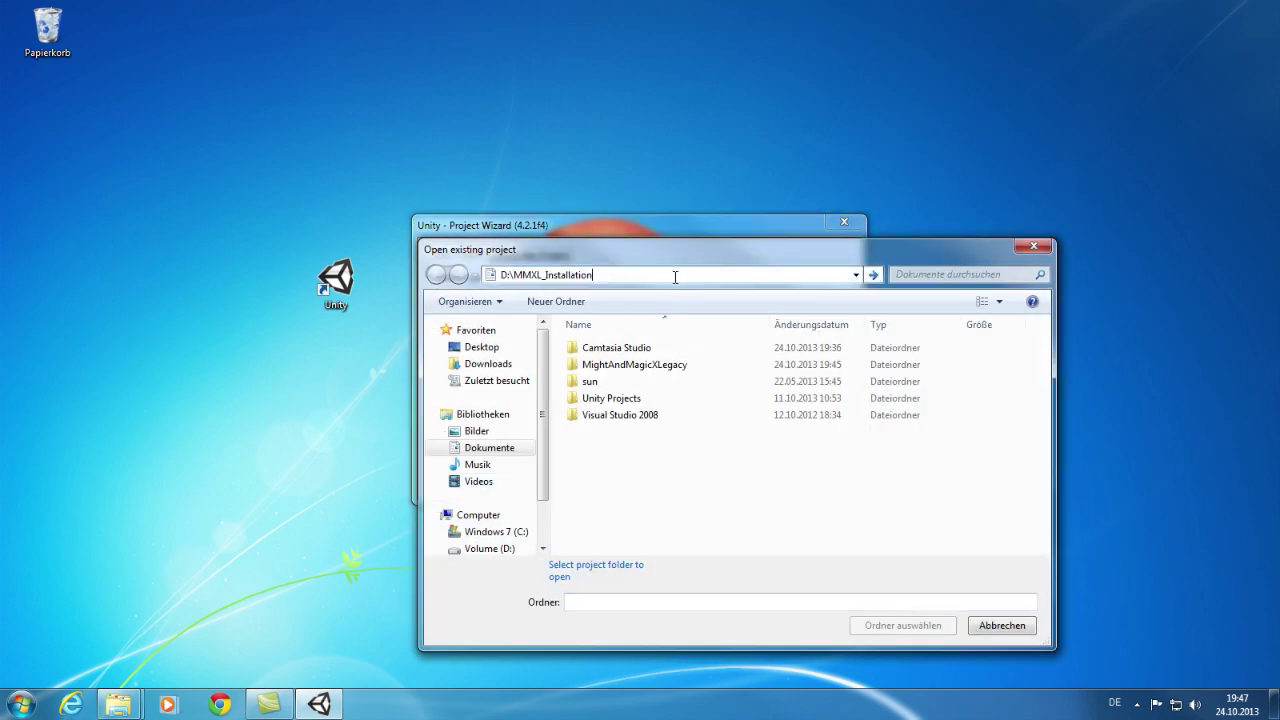
{"action": "key", "text": "Return"}
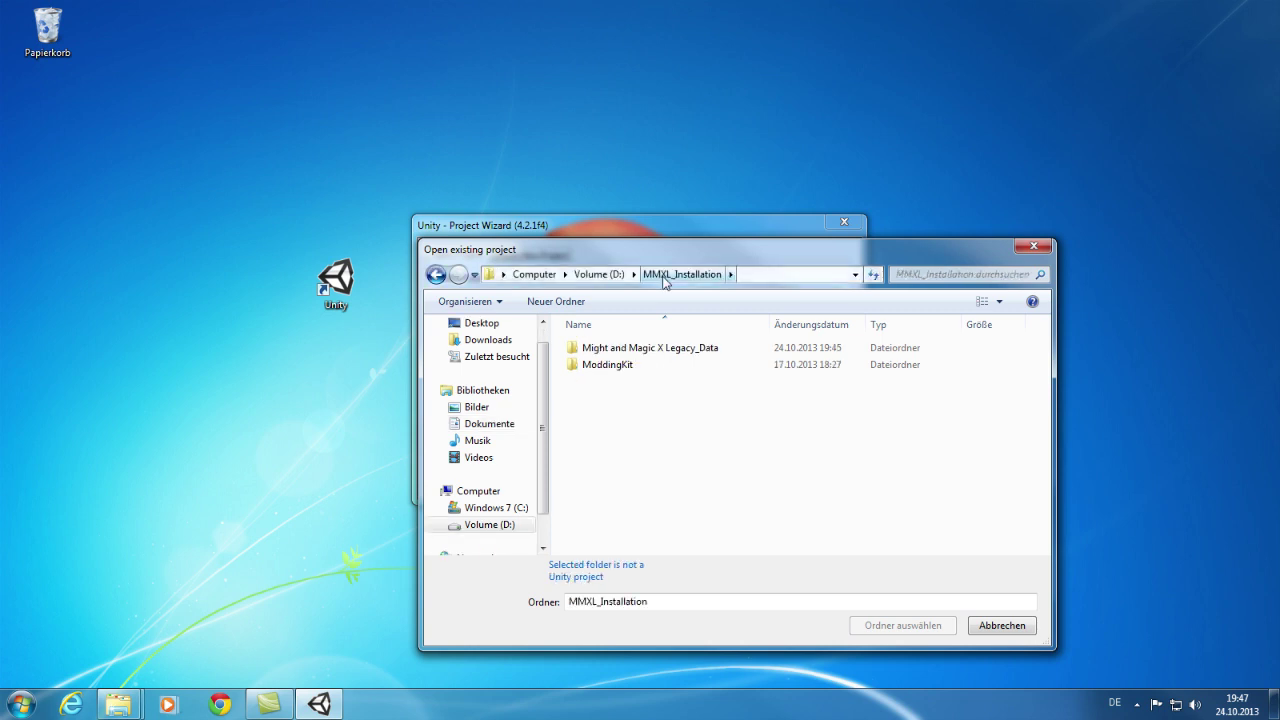
{"action": "double_click", "coordinate": [608, 366]}
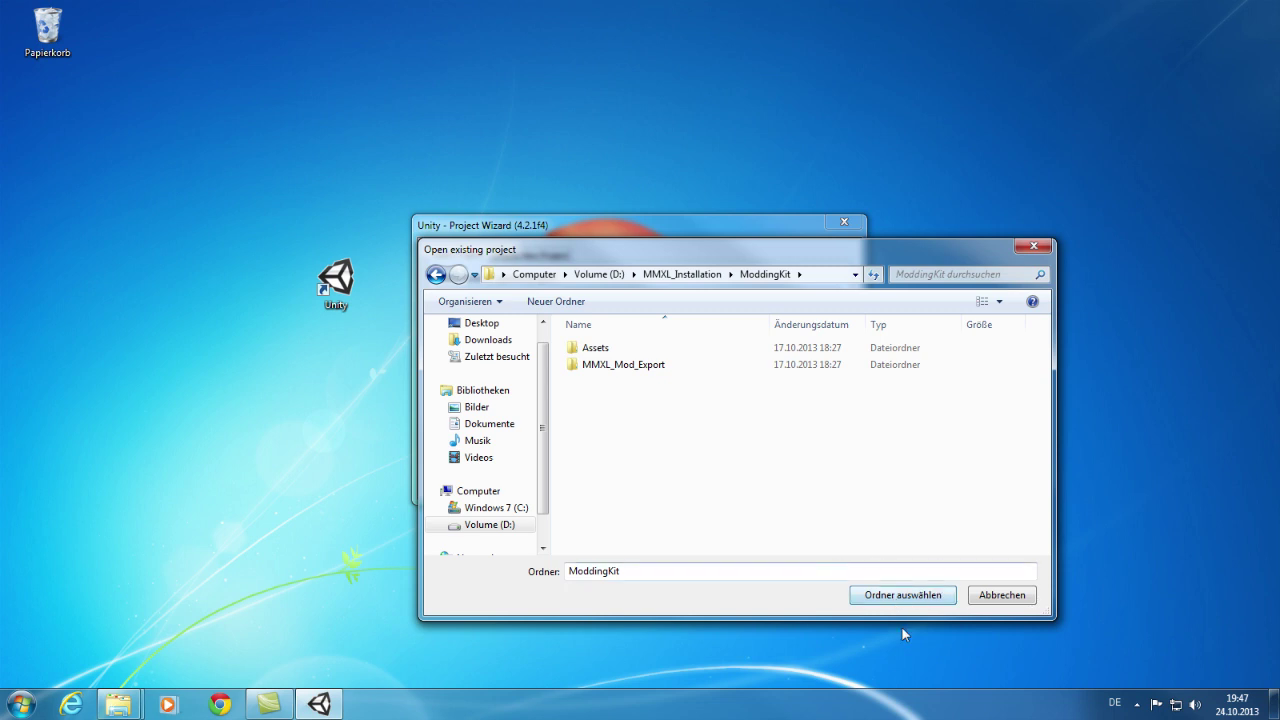
{"action": "left_click", "coordinate": [905, 595]}
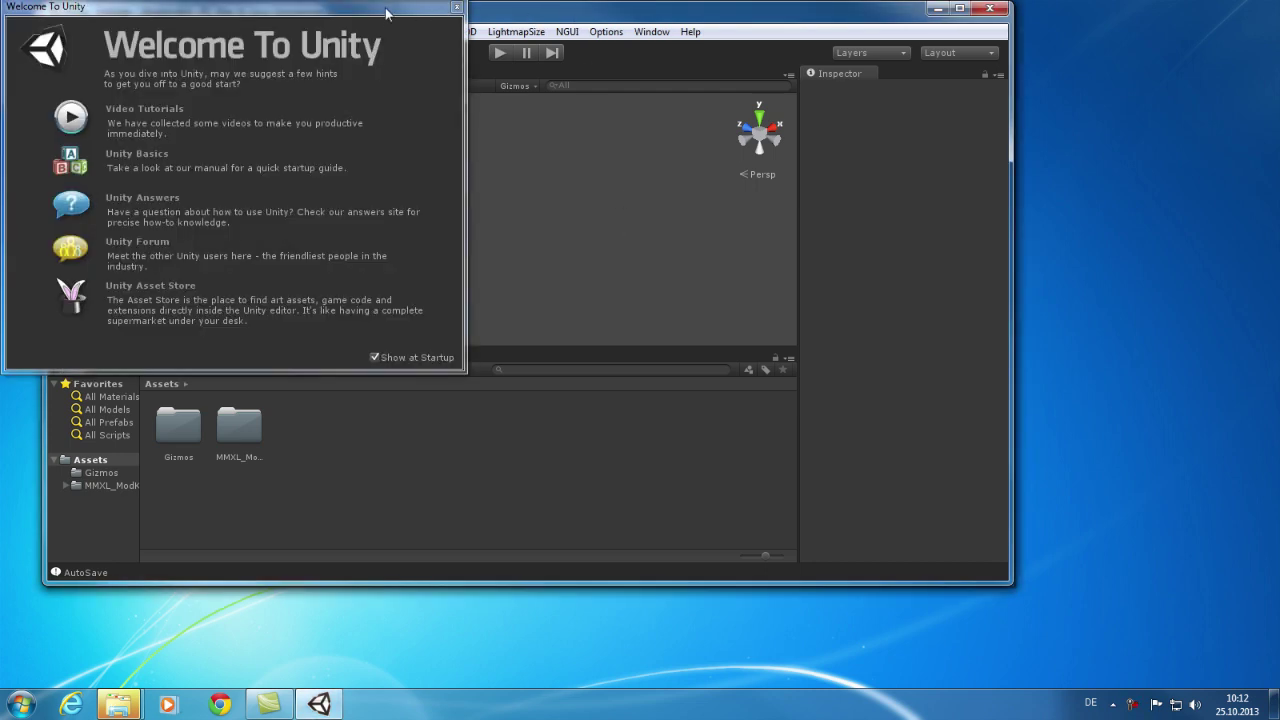
Switch off Show at Startup in the Welcome To Unity window and close it.
{"action": "left_click_drag", "start_coordinate": [386, 12], "coordinate": [727, 120]}
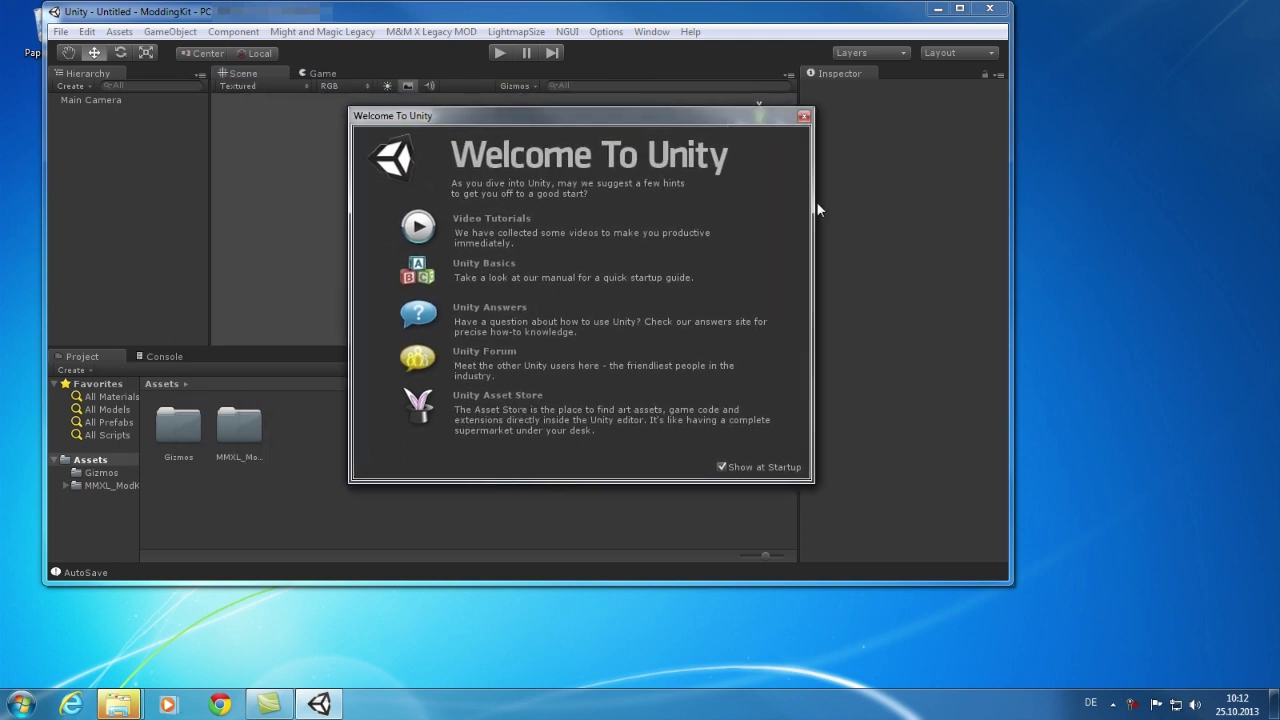
{"action": "left_click", "coordinate": [721, 467]}
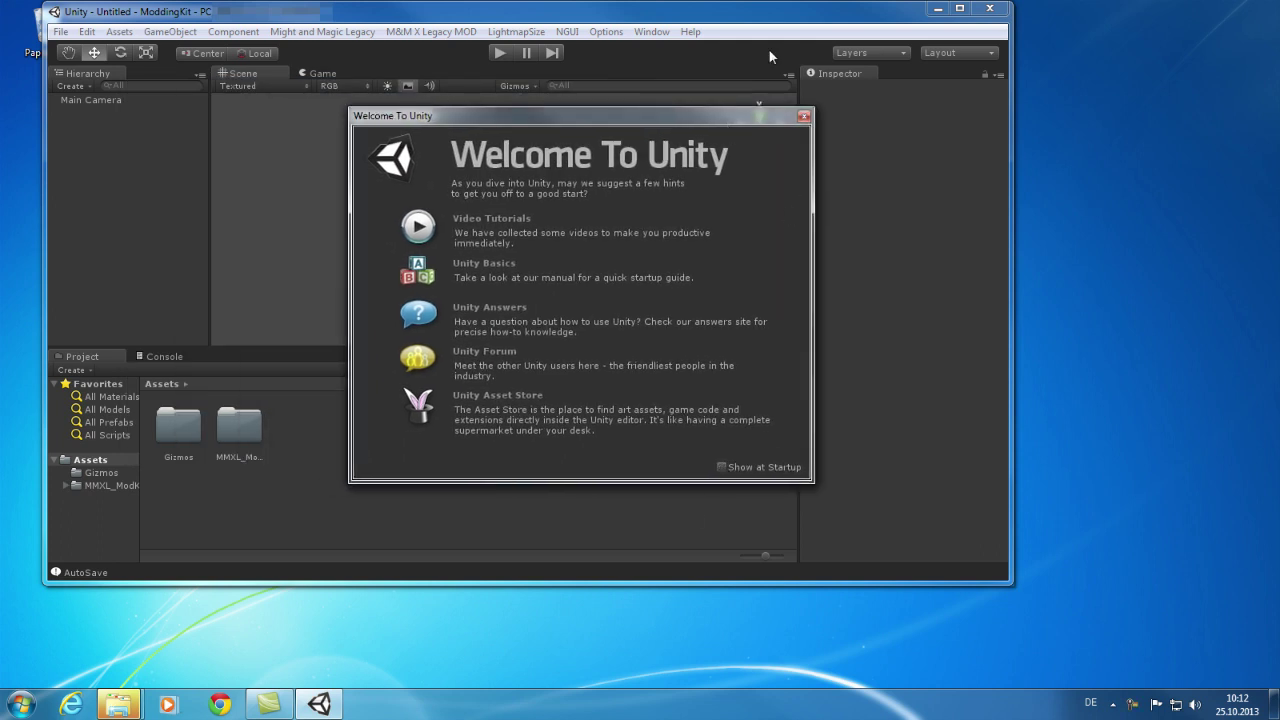
{"action": "left_click", "coordinate": [803, 116]}
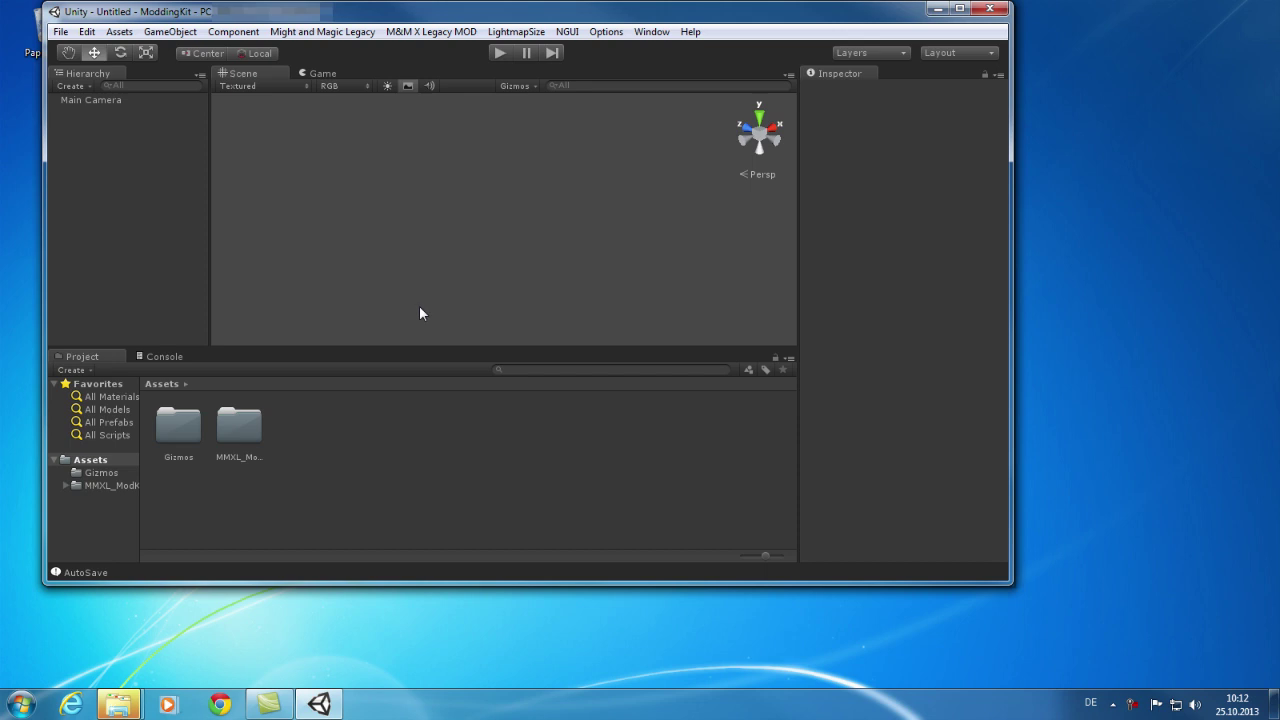
Maximize the editor, widen the Project tree and open MMXL_ModKit > Scenes > Dungeon.
{"action": "left_click", "coordinate": [959, 8]}
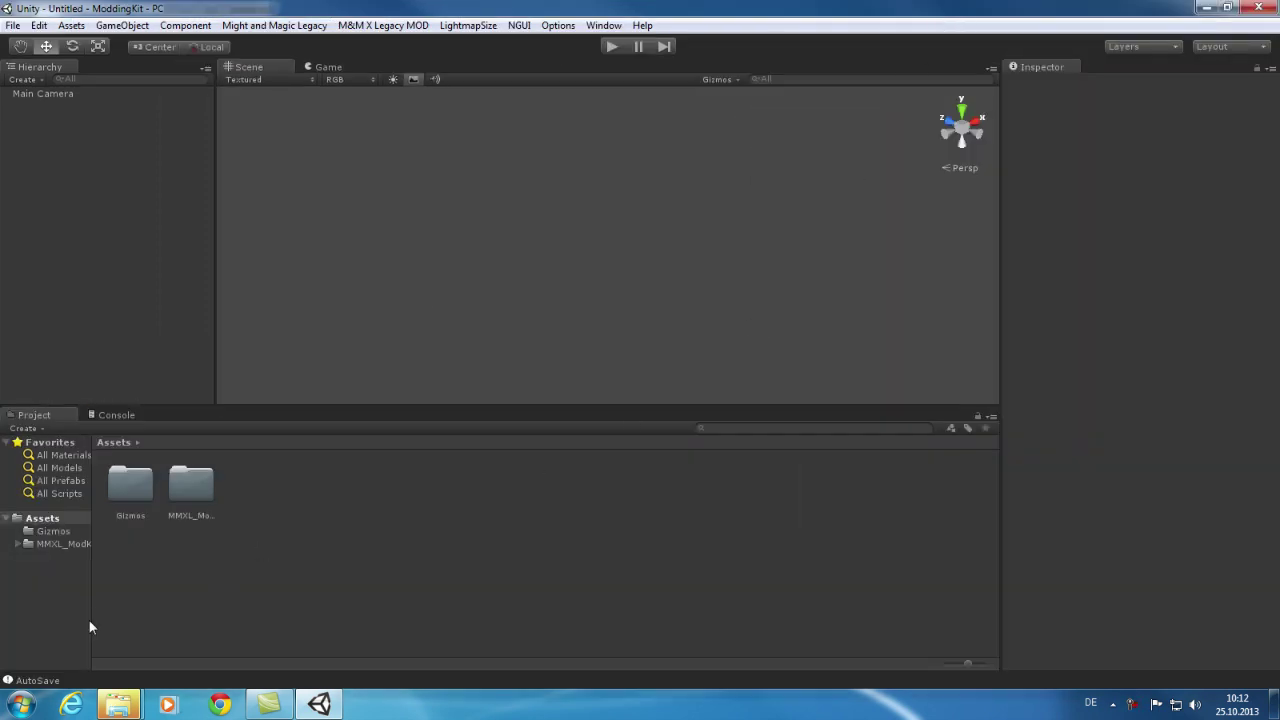
{"action": "left_click_drag", "start_coordinate": [95, 600], "coordinate": [146, 600]}
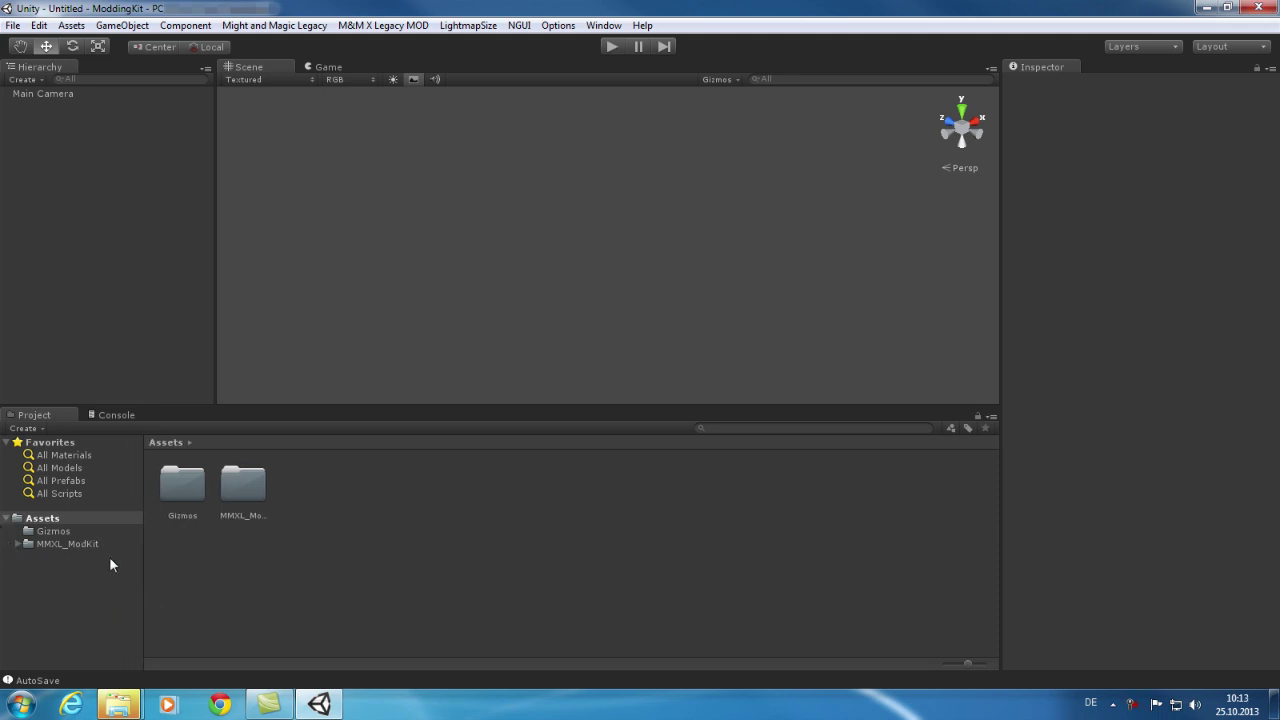
{"action": "left_click", "coordinate": [17, 544]}
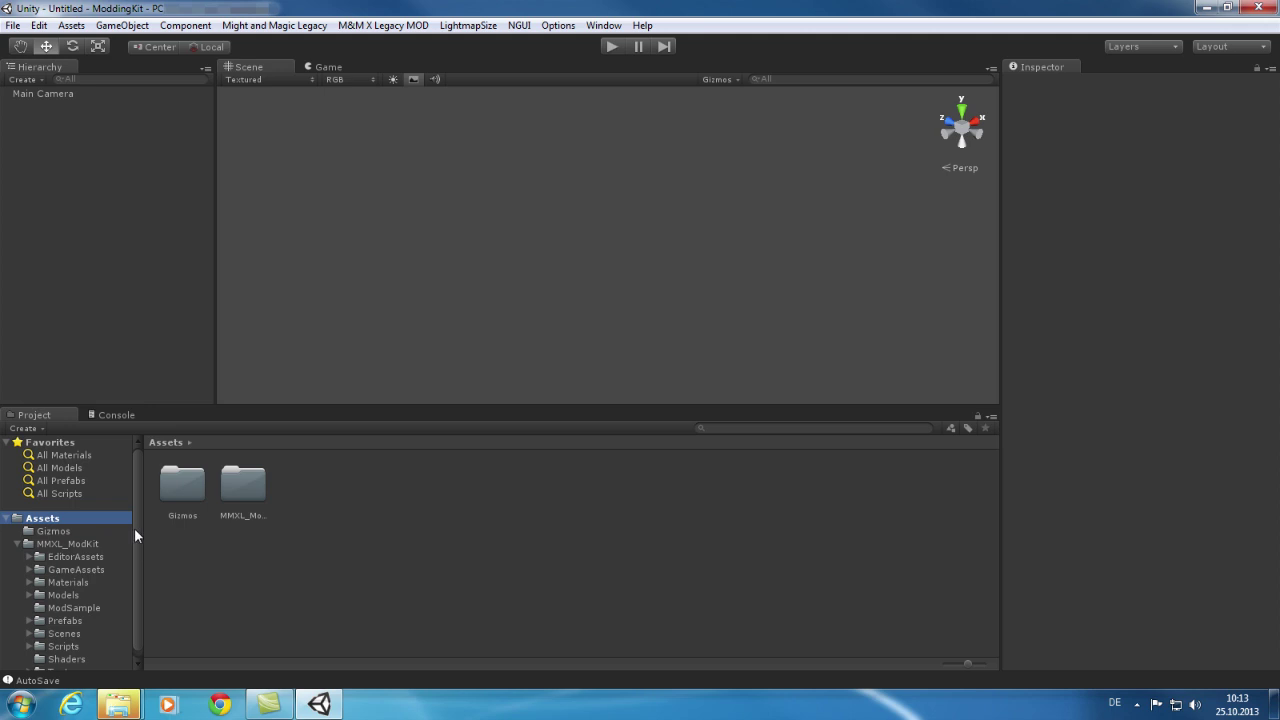
{"action": "left_click_drag", "start_coordinate": [135, 536], "coordinate": [136, 550]}
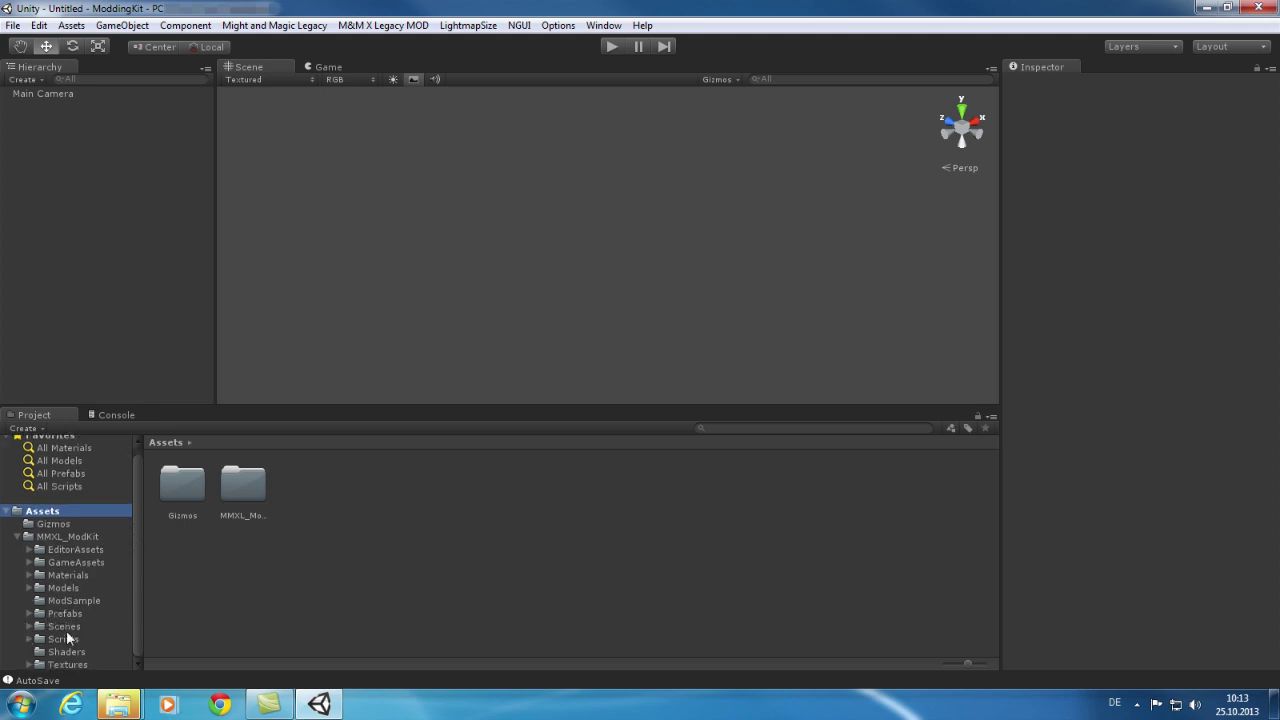
{"action": "left_click", "coordinate": [29, 626]}
{"action": "left_click", "coordinate": [40, 639]}
{"action": "left_click_drag", "start_coordinate": [136, 605], "coordinate": [132, 638]}
{"action": "left_click", "coordinate": [82, 601]}
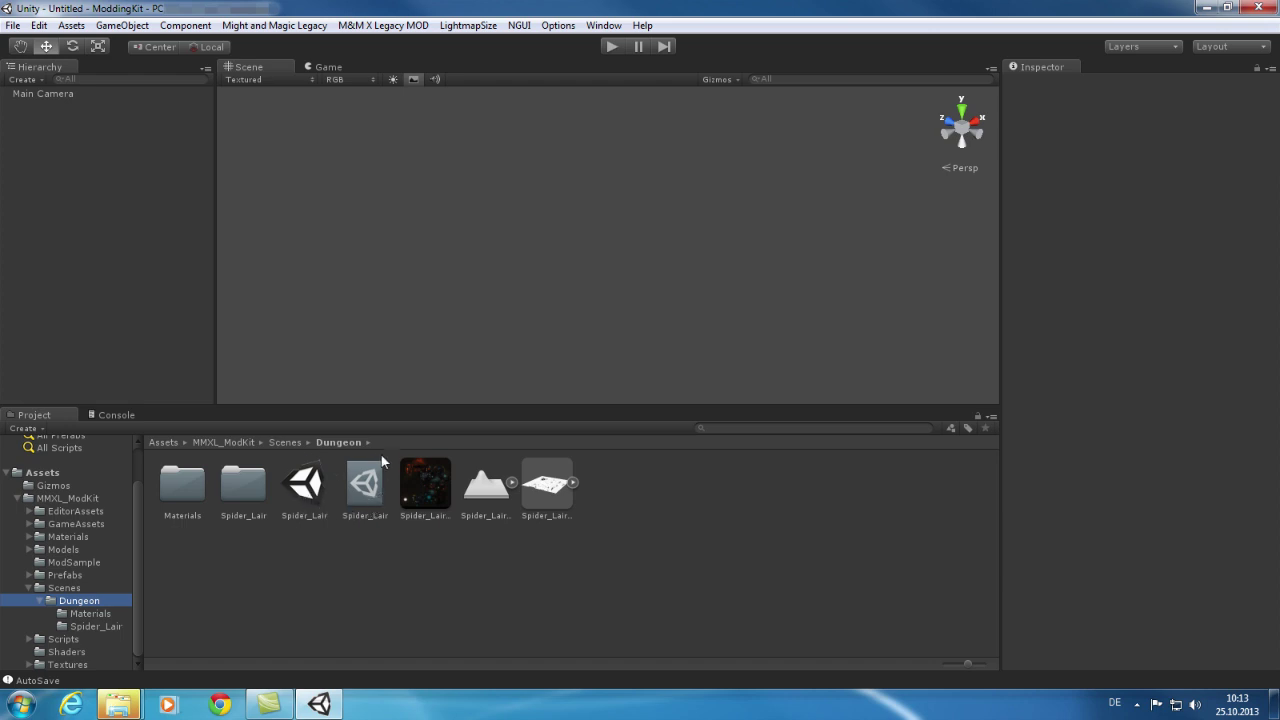
Open the Spider_Lair scene and orbit the view to see the whole dungeon.
{"action": "left_click", "coordinate": [307, 497]}
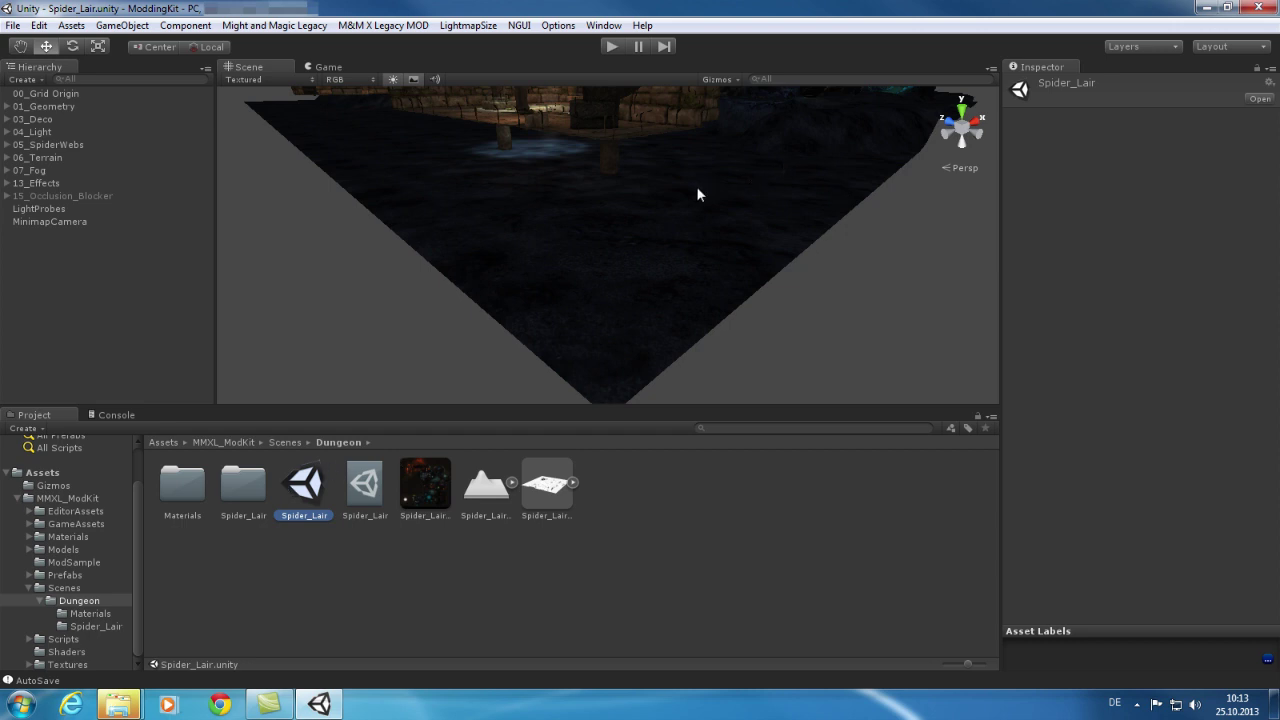
{"action": "left_click_drag", "start_coordinate": [694, 194], "coordinate": [700, 137], "text": "alt"}
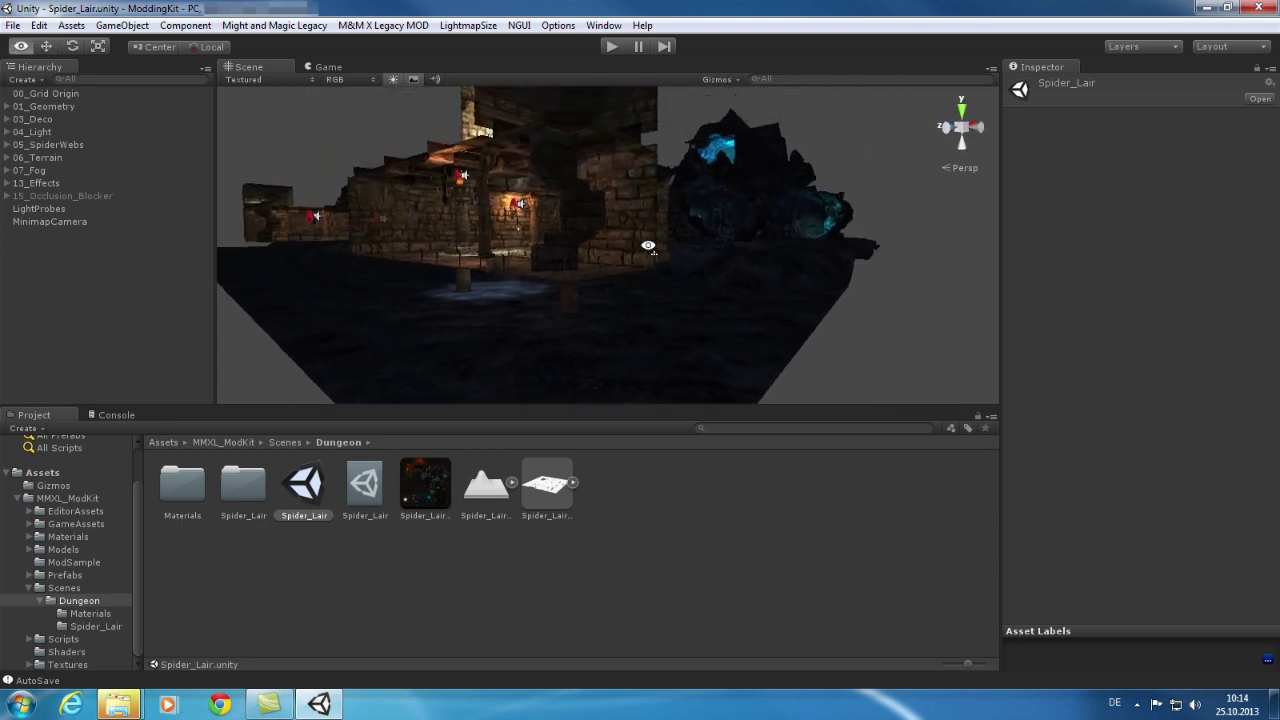
{"action": "left_click_drag", "start_coordinate": [648, 245], "coordinate": [650, 166], "text": "alt"}
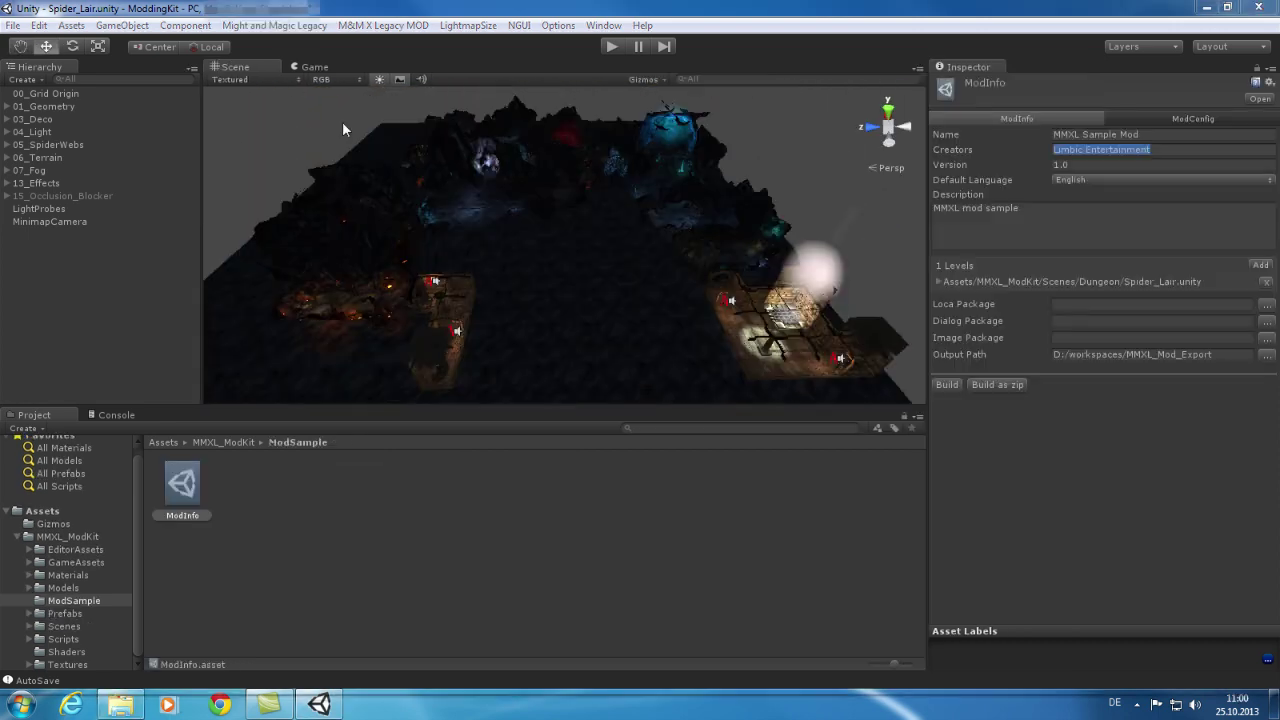
Show M&M X Legacy MOD > Tools > Create, listing Grid Origin, Grid Data, Mod Info, Package Database.
{"action": "left_click", "coordinate": [395, 30]}
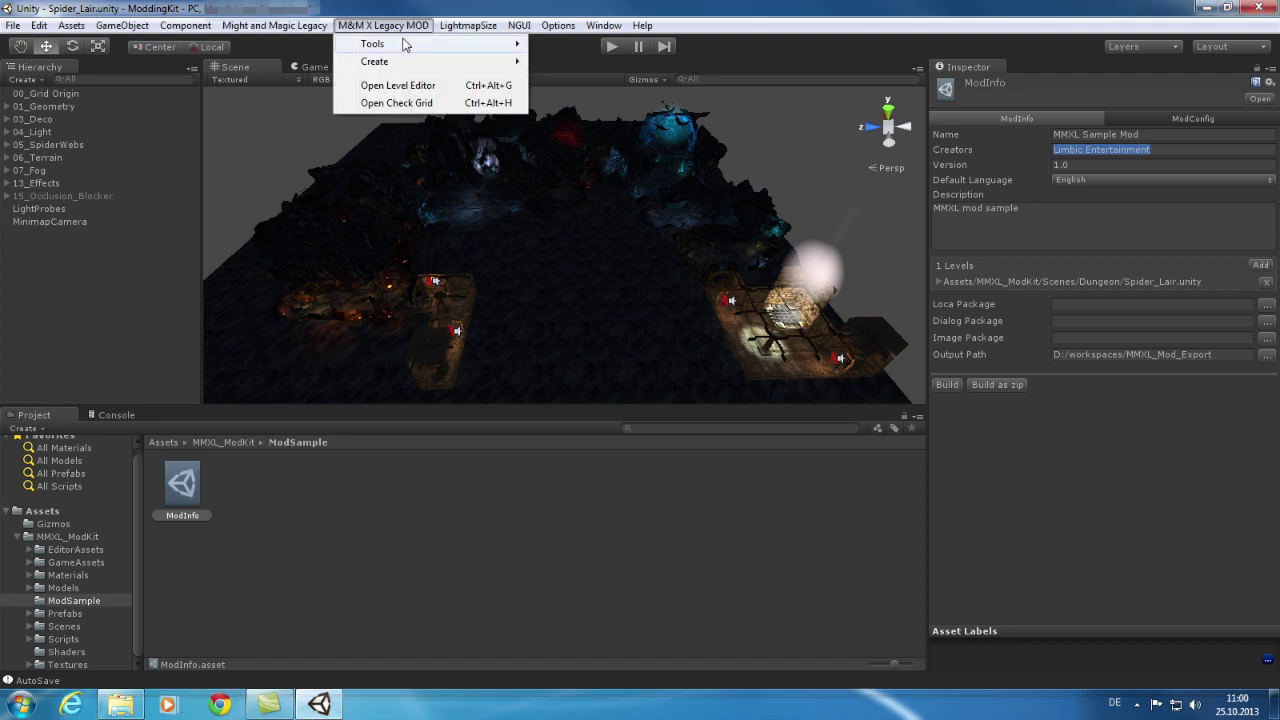
{"action": "mouse_move", "coordinate": [405, 45]}
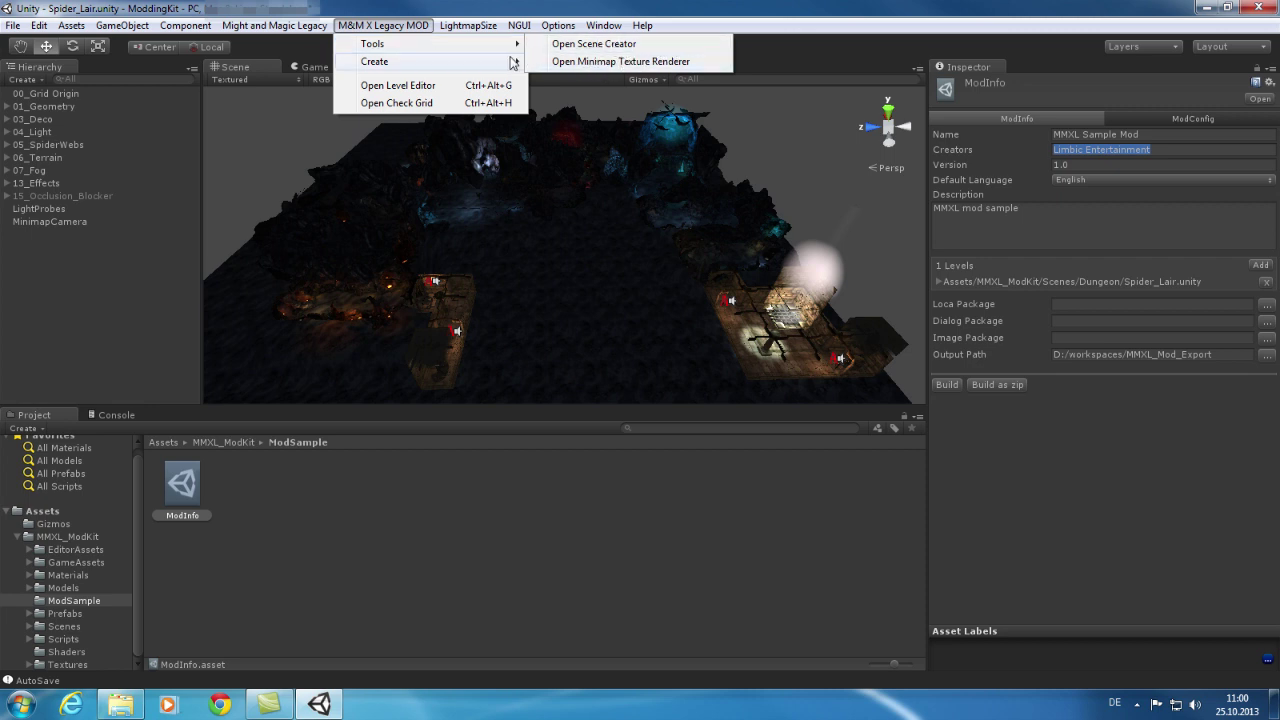
{"action": "mouse_move", "coordinate": [512, 64]}
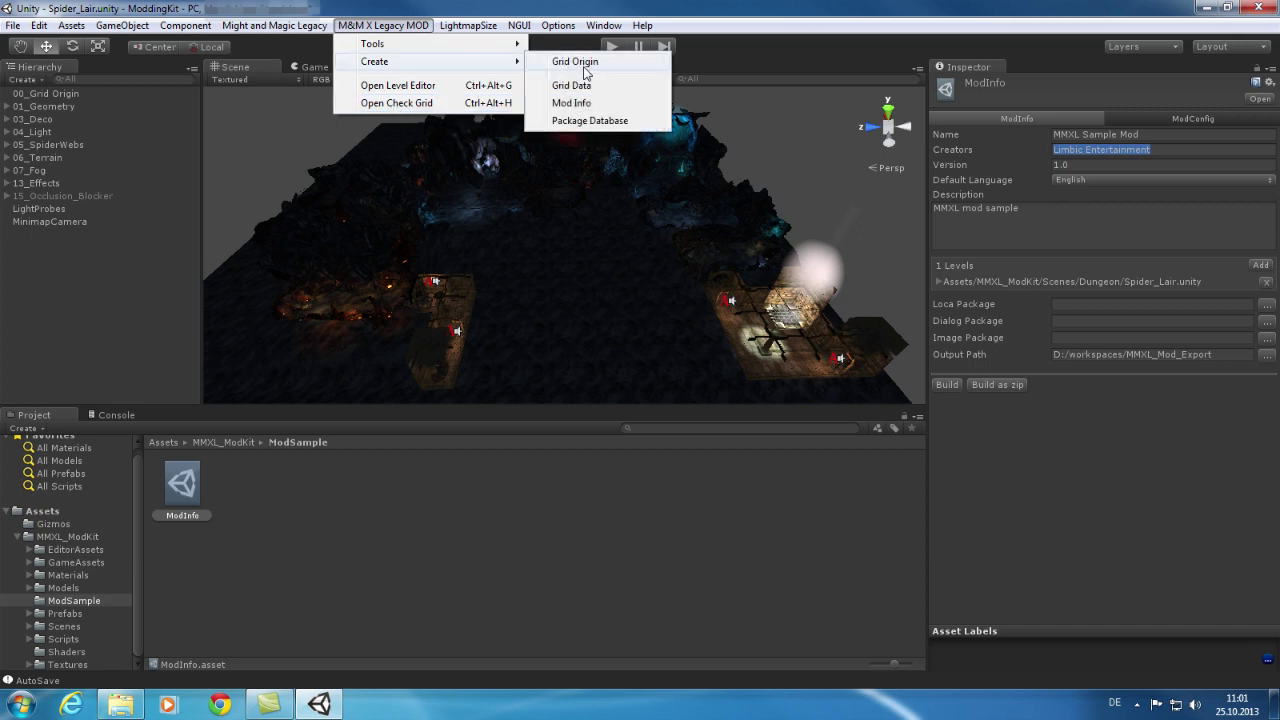
Create a Package Database asset in ModSample and reselect the ModInfo asset.
{"action": "left_click", "coordinate": [590, 121]}
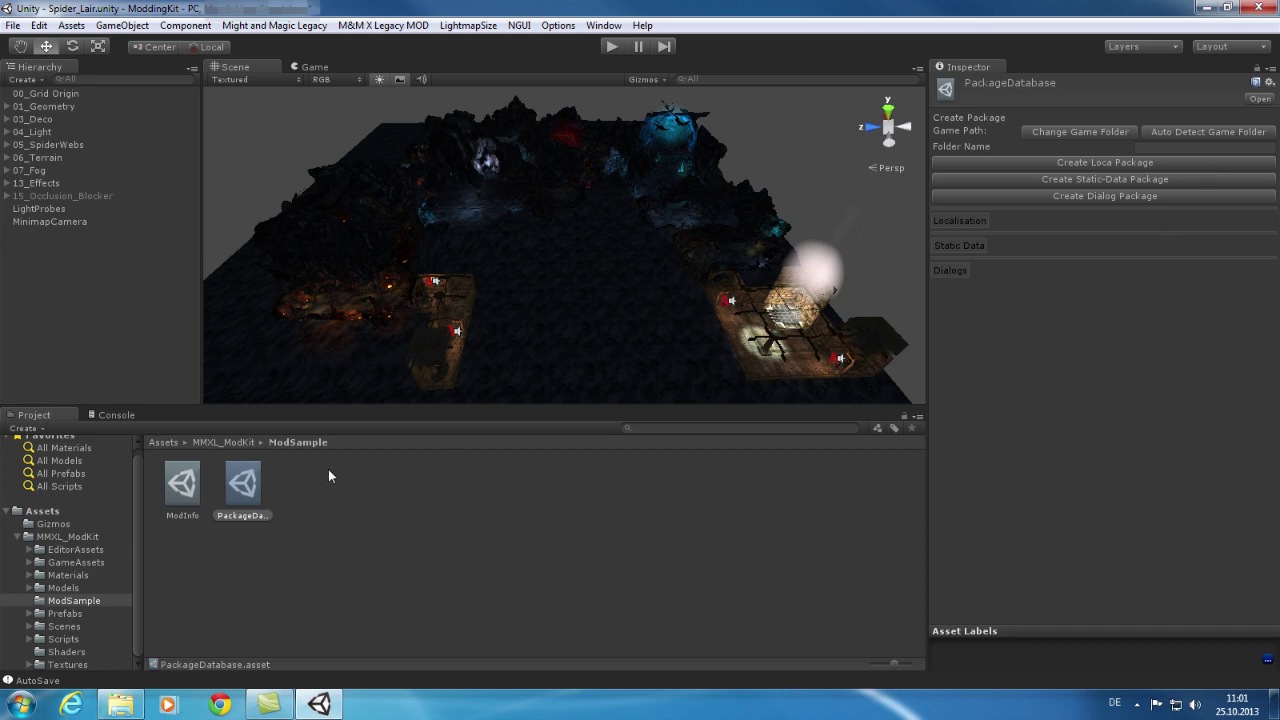
{"action": "left_click", "coordinate": [181, 482]}
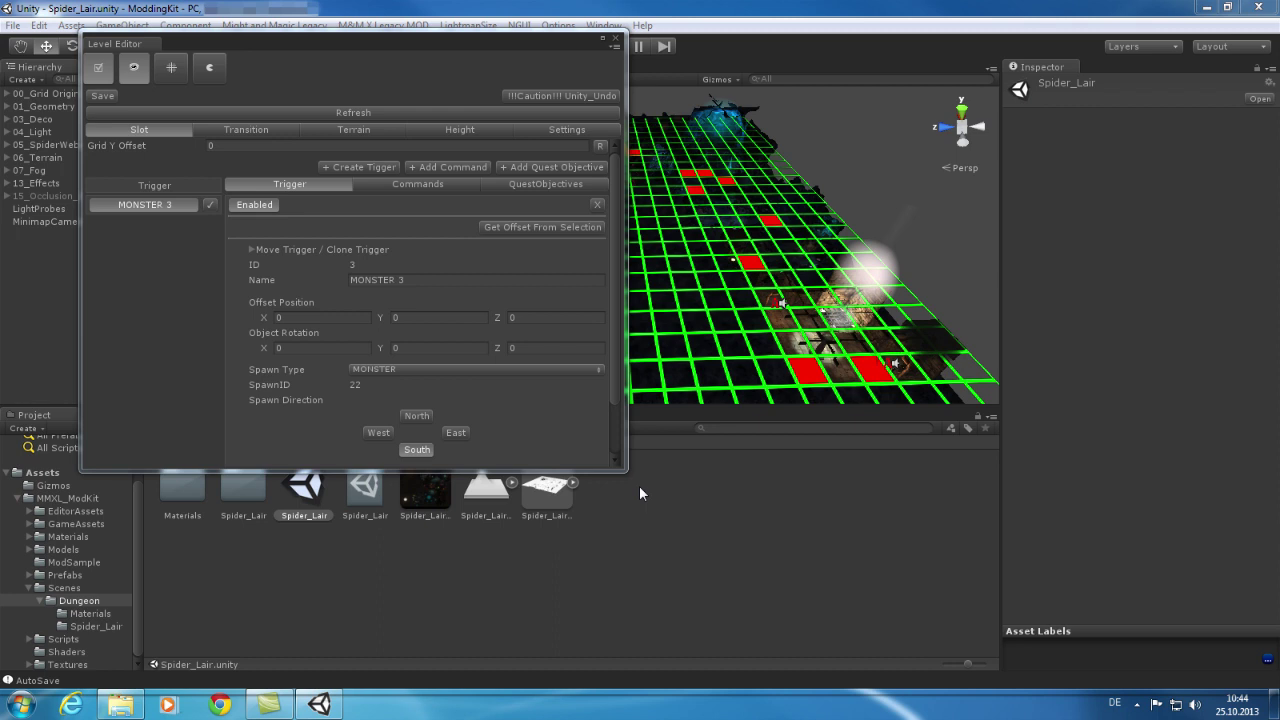
Show the Level Editor Settings for Spider_Lair: 24×25 grid, OUTDOOR map, RUINS style.
{"action": "left_click", "coordinate": [571, 131]}
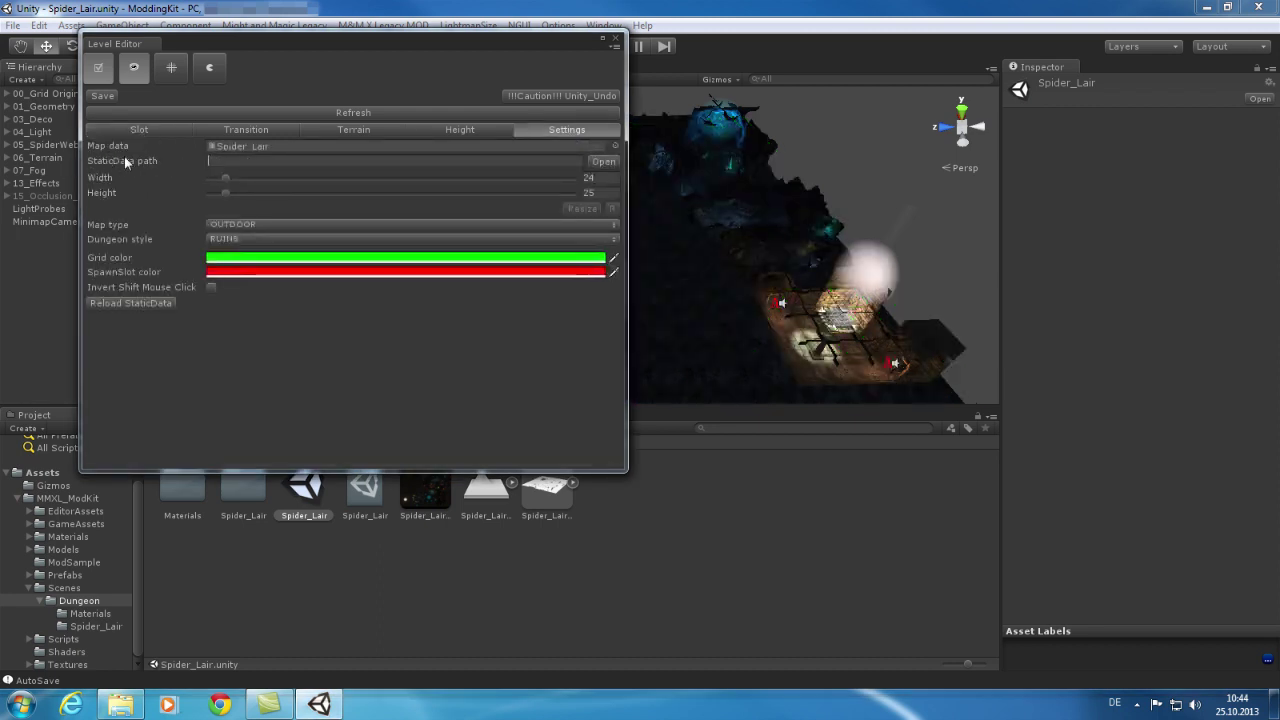
Set the StaticData path to Assets/MMXL_ModKit/GameAssets/Staticdata.
{"action": "left_click", "coordinate": [604, 162]}
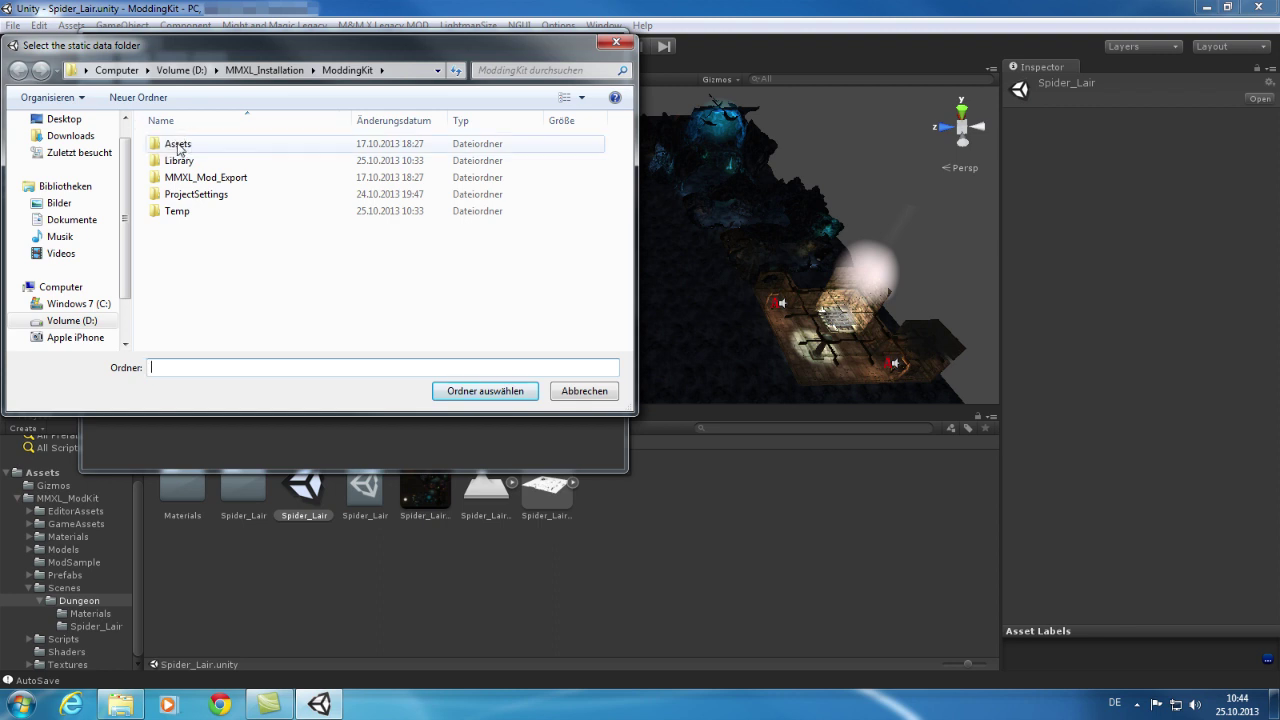
{"action": "double_click", "coordinate": [178, 146]}
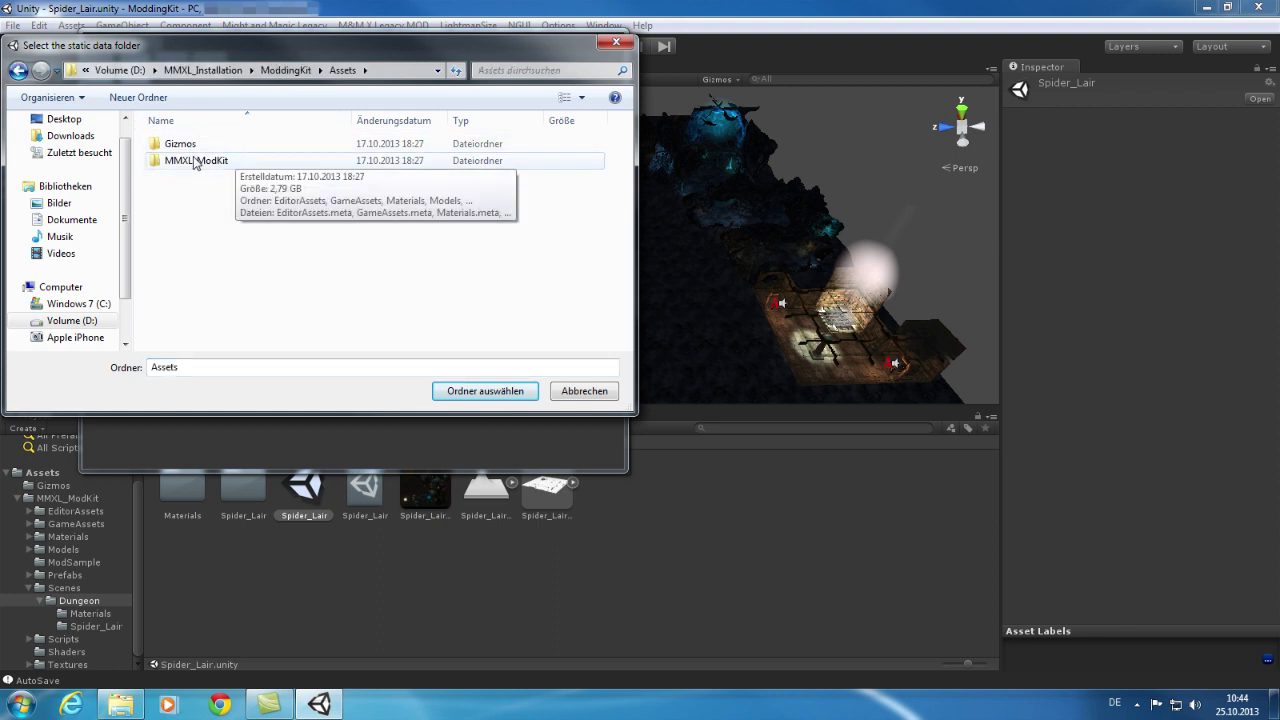
{"action": "double_click", "coordinate": [189, 162]}
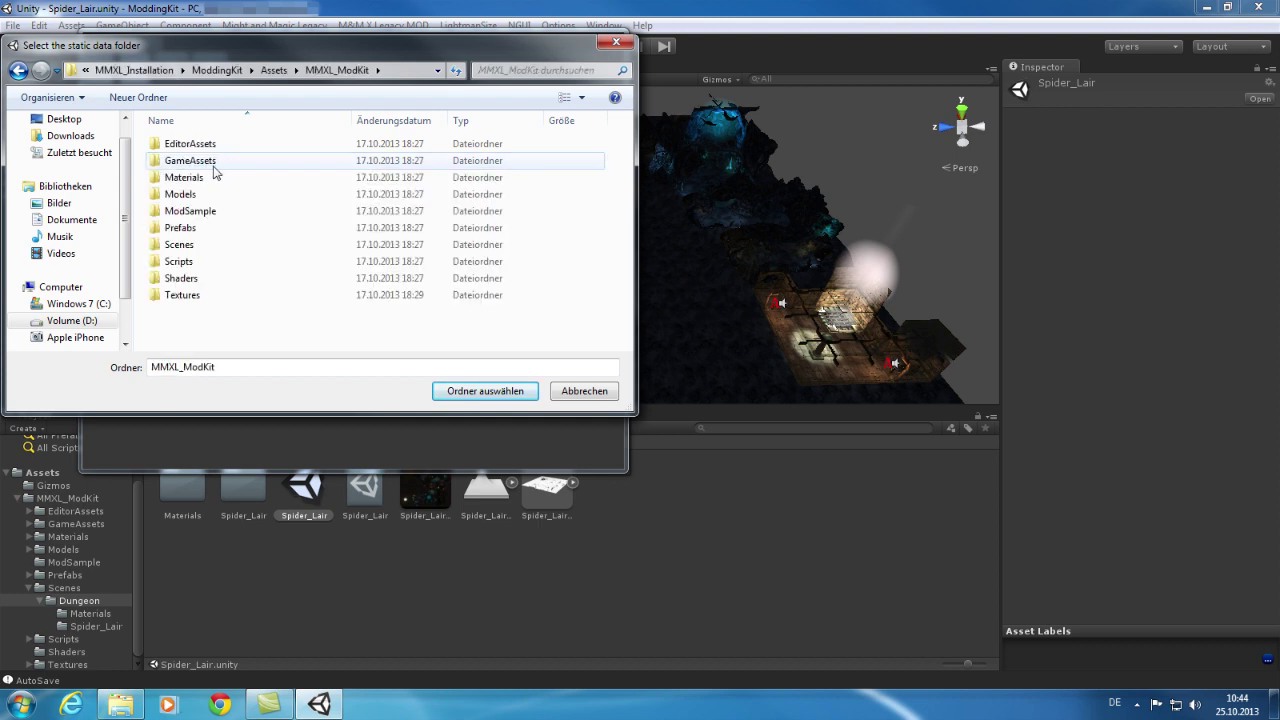
{"action": "double_click", "coordinate": [195, 166]}
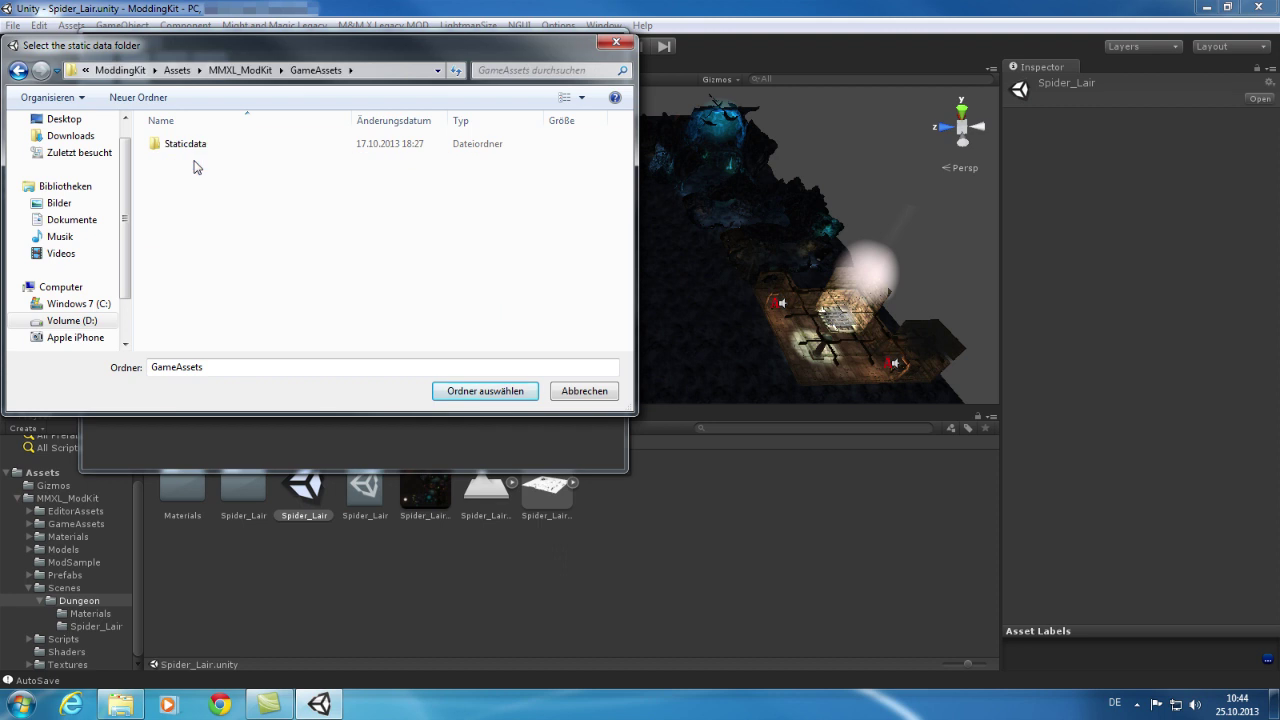
{"action": "left_click", "coordinate": [197, 144]}
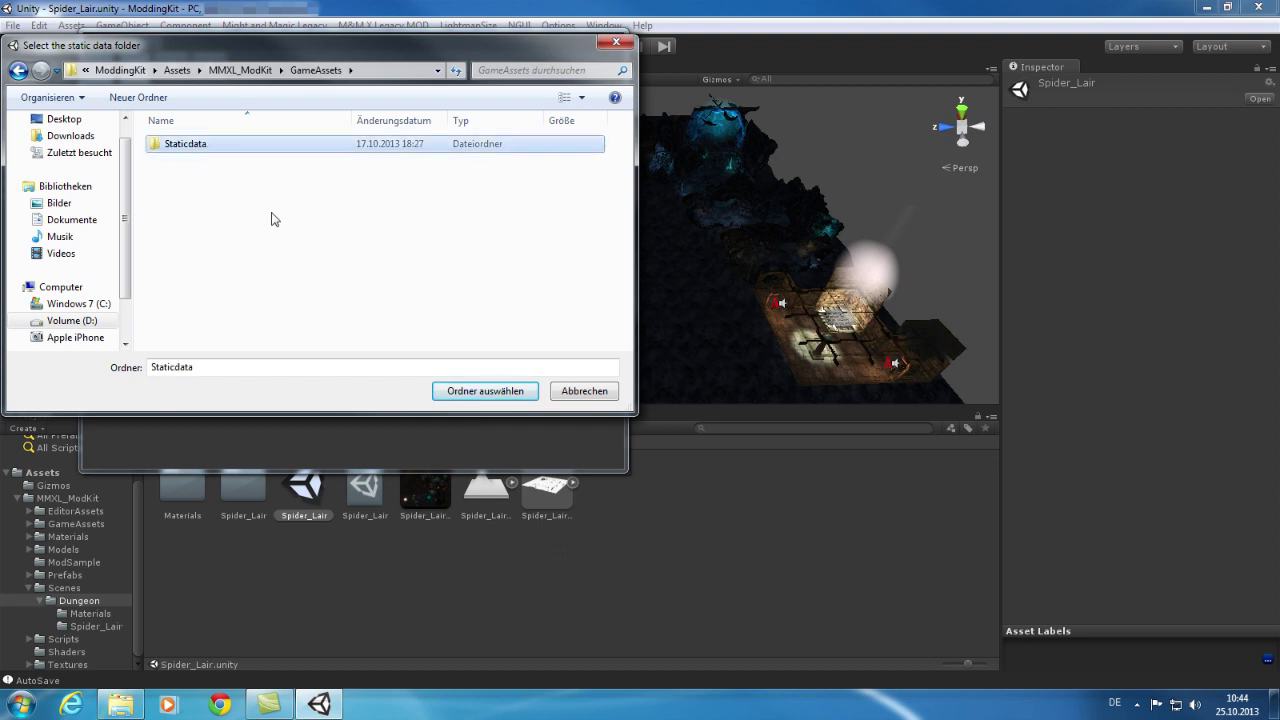
{"action": "left_click", "coordinate": [478, 392]}
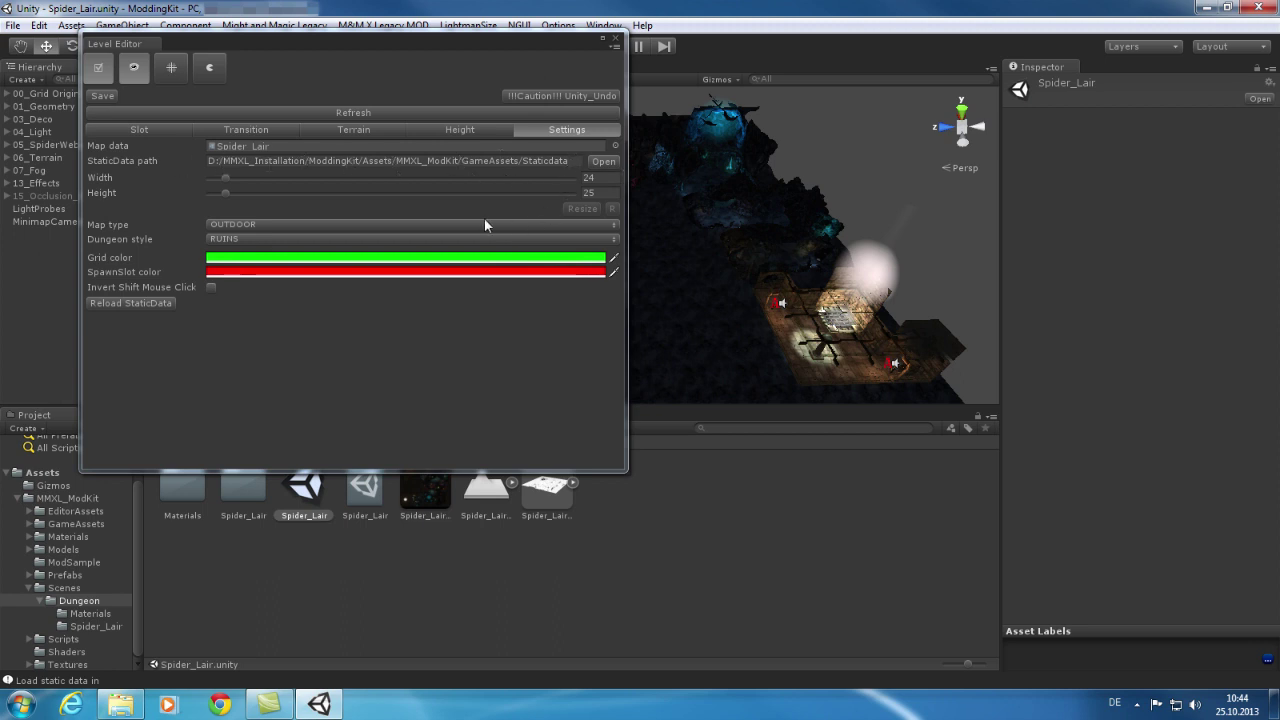
On the Slot page, change a spawn trigger's monster and inspect MONSTER 3 at slot X:1 Y:19.
{"action": "left_click", "coordinate": [155, 131]}
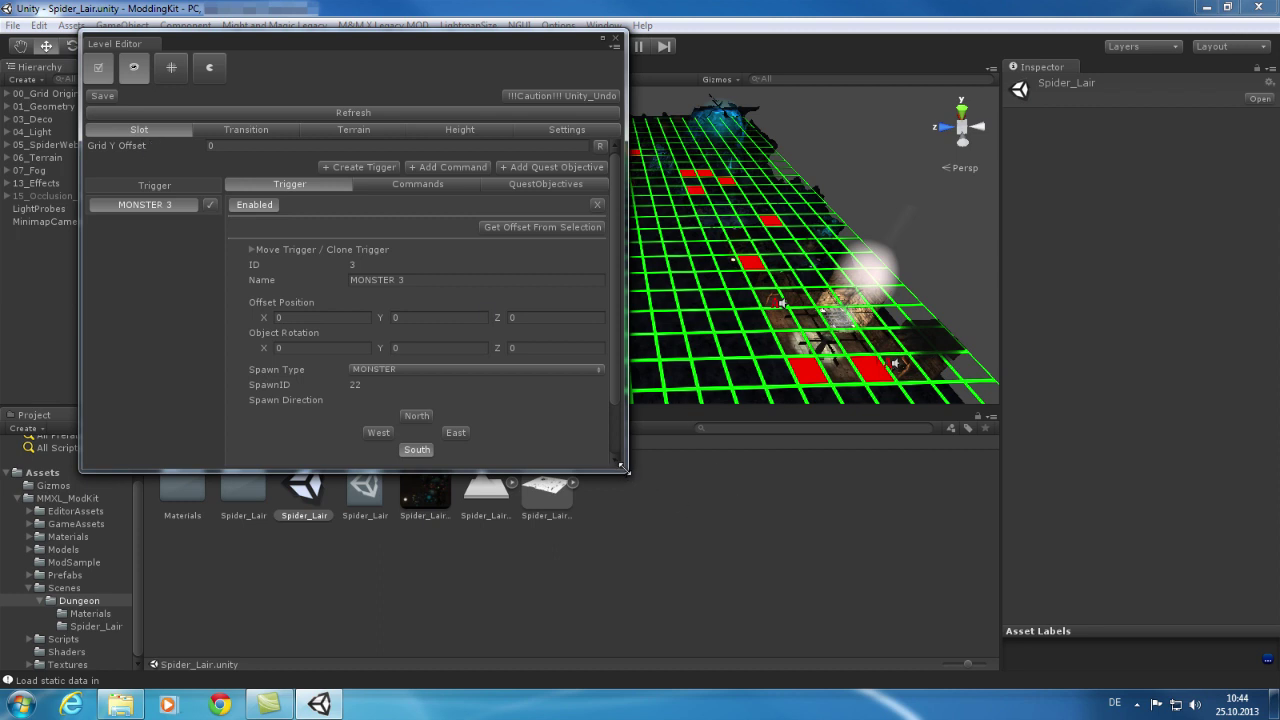
{"action": "left_click_drag", "start_coordinate": [621, 472], "coordinate": [624, 551]}
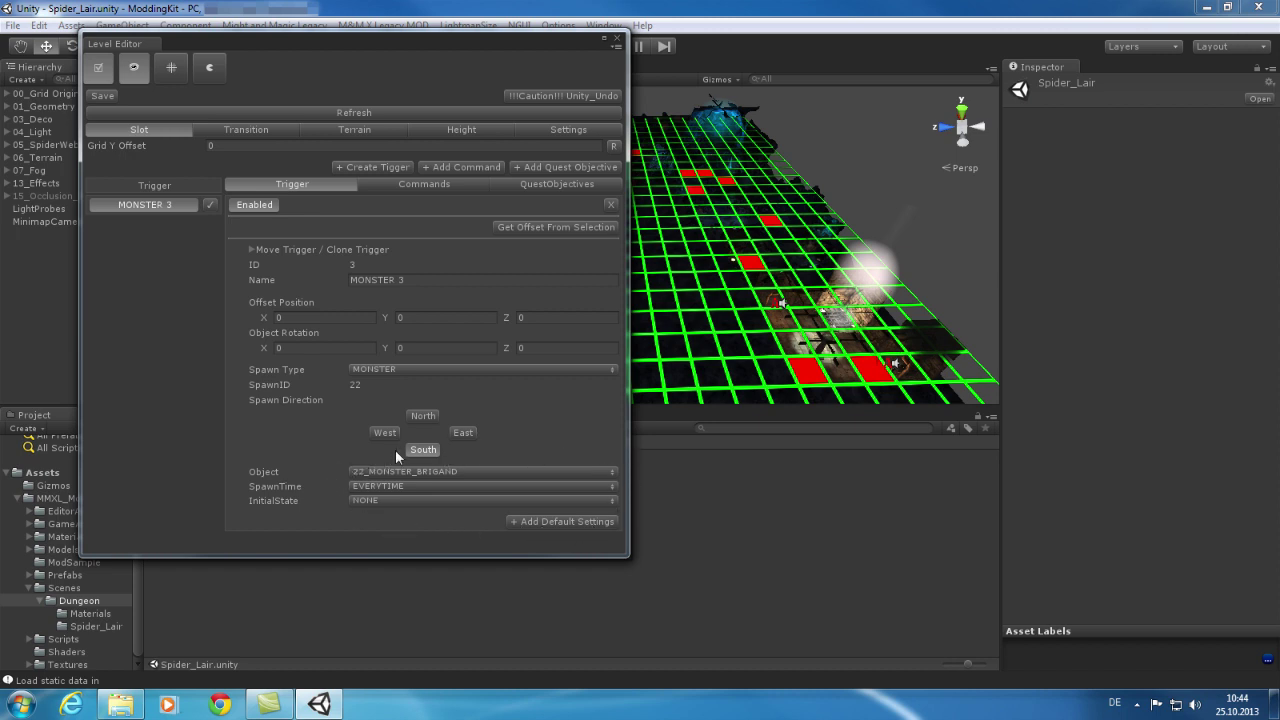
{"action": "left_click", "coordinate": [539, 471]}
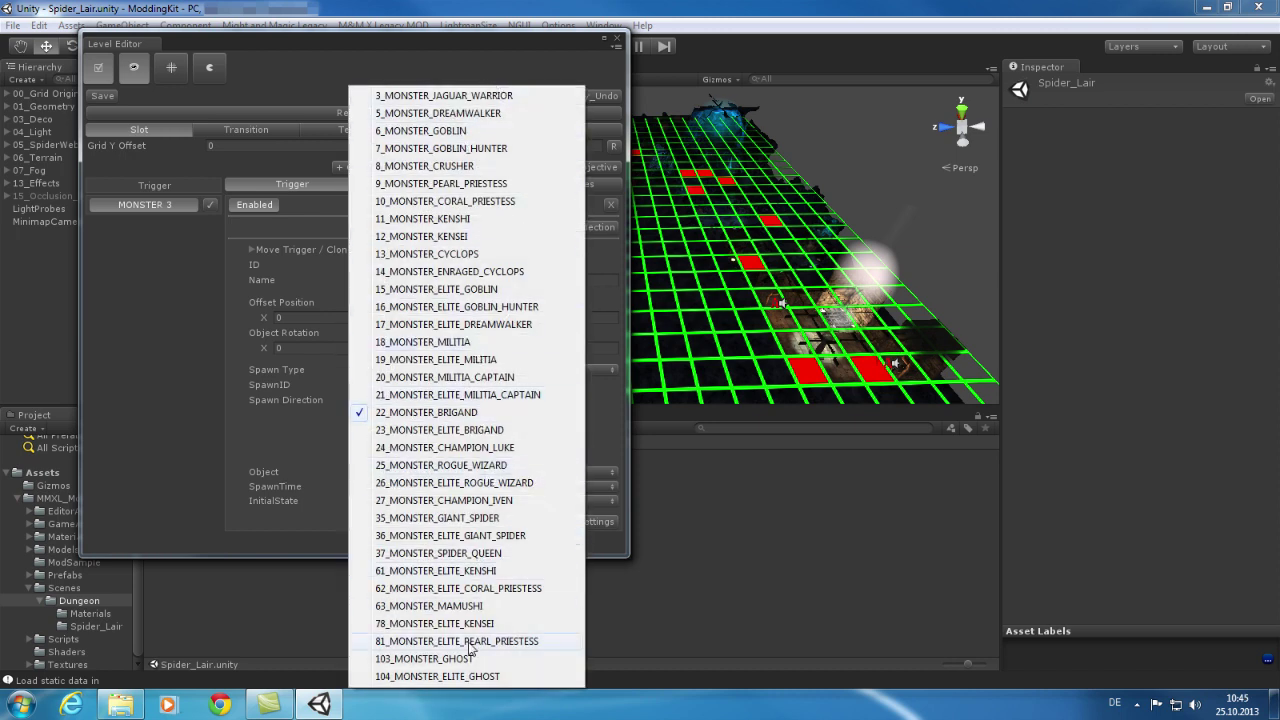
{"action": "left_click", "coordinate": [530, 586]}
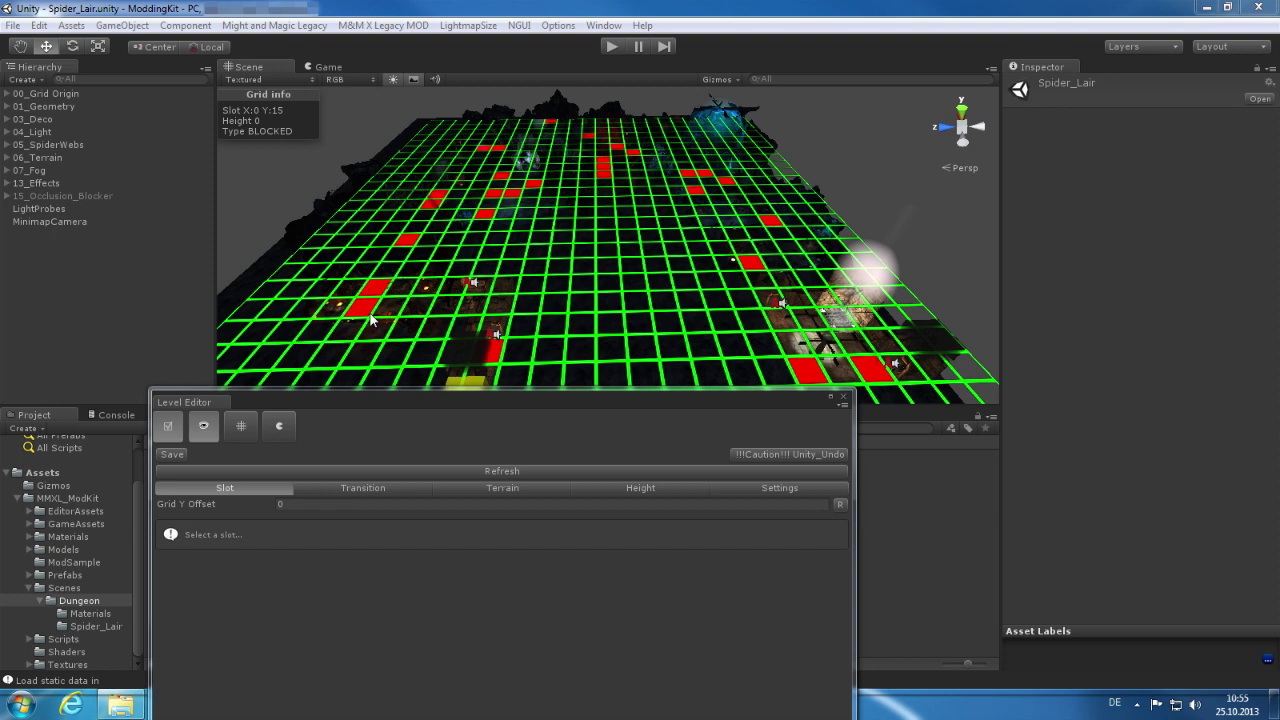
{"action": "left_click", "coordinate": [362, 308]}
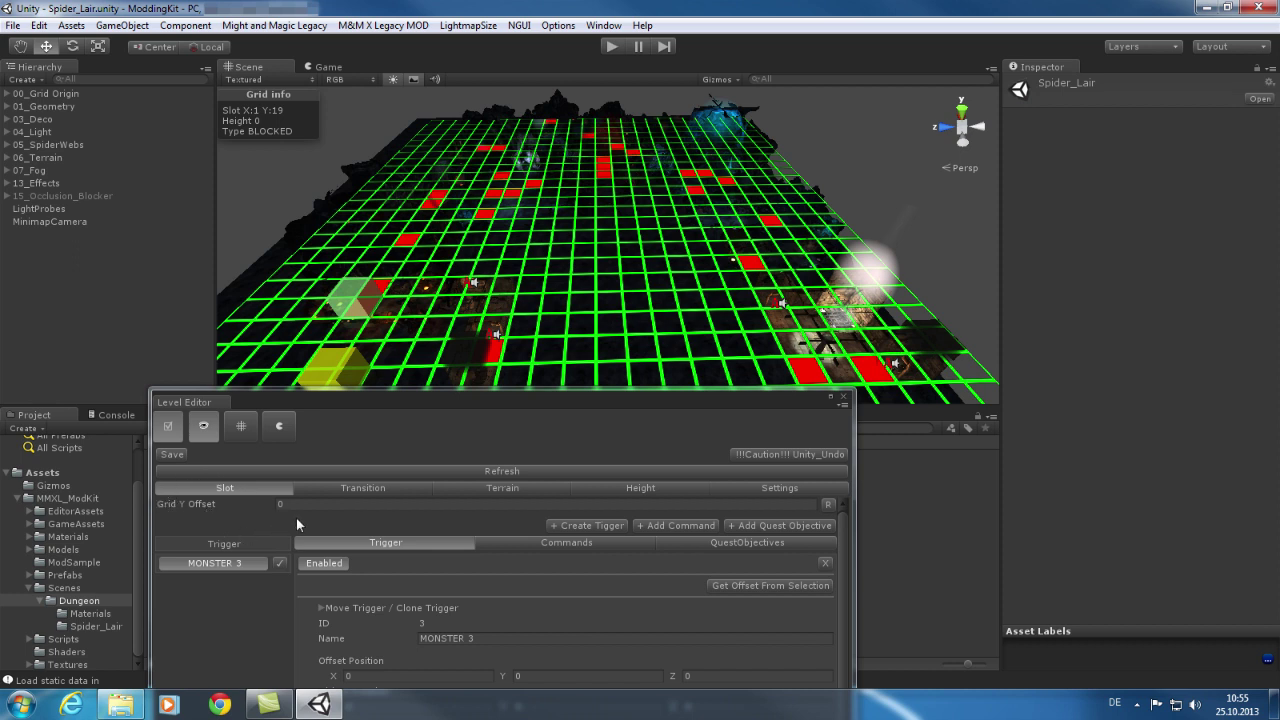
On the Transition page, check several corridor cells' NORTH, EAST, SOUTH and WEST transition states.
{"action": "left_click", "coordinate": [377, 487]}
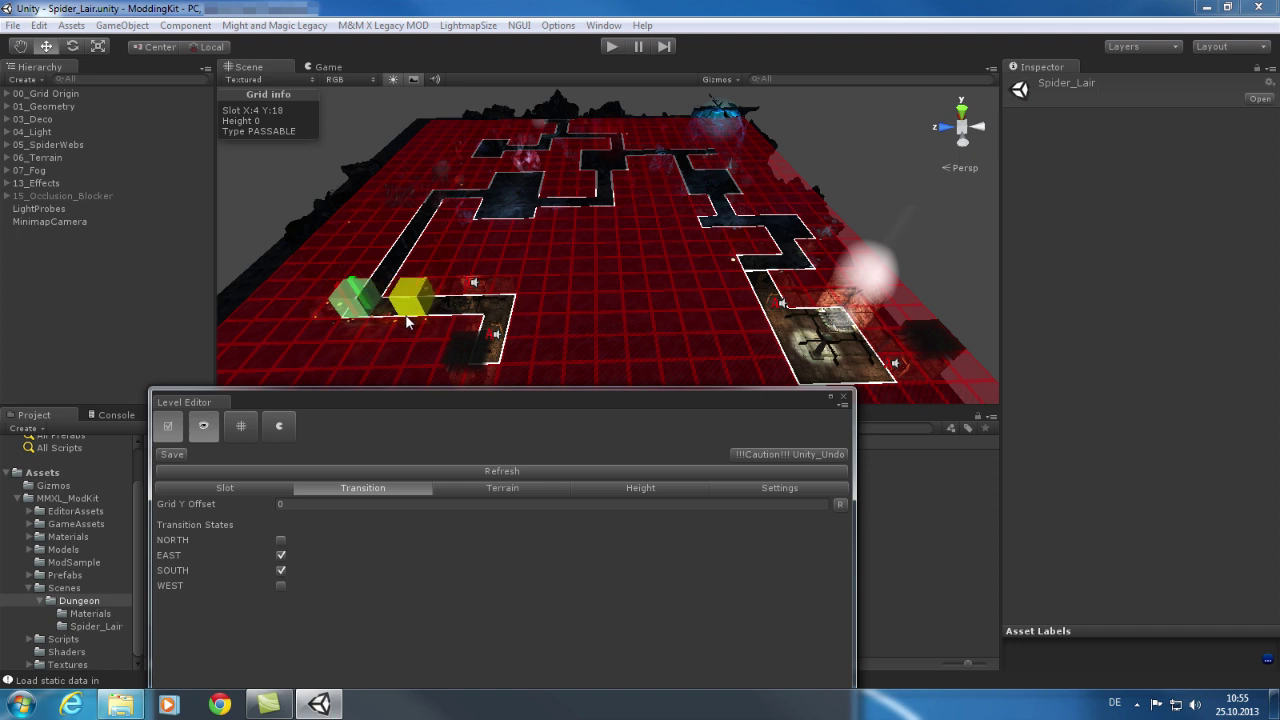
{"action": "left_click", "coordinate": [393, 314]}
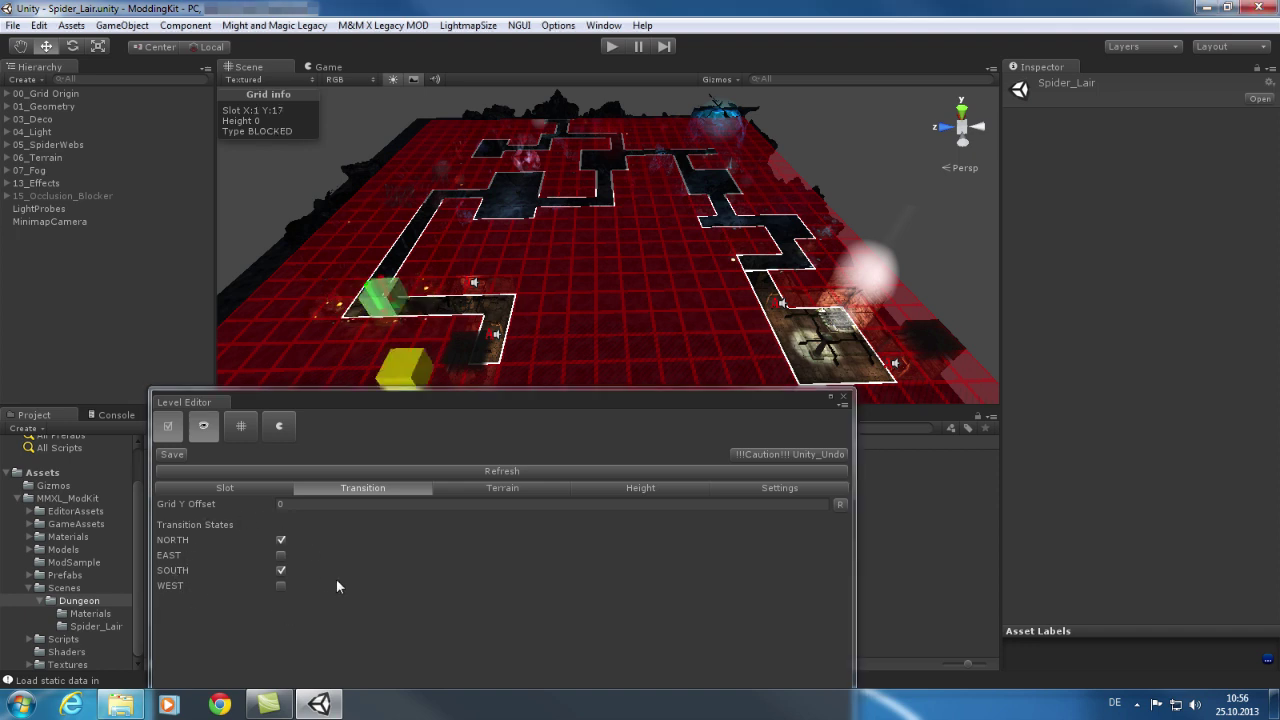
{"action": "left_click", "coordinate": [500, 196]}
{"action": "left_click", "coordinate": [512, 195]}
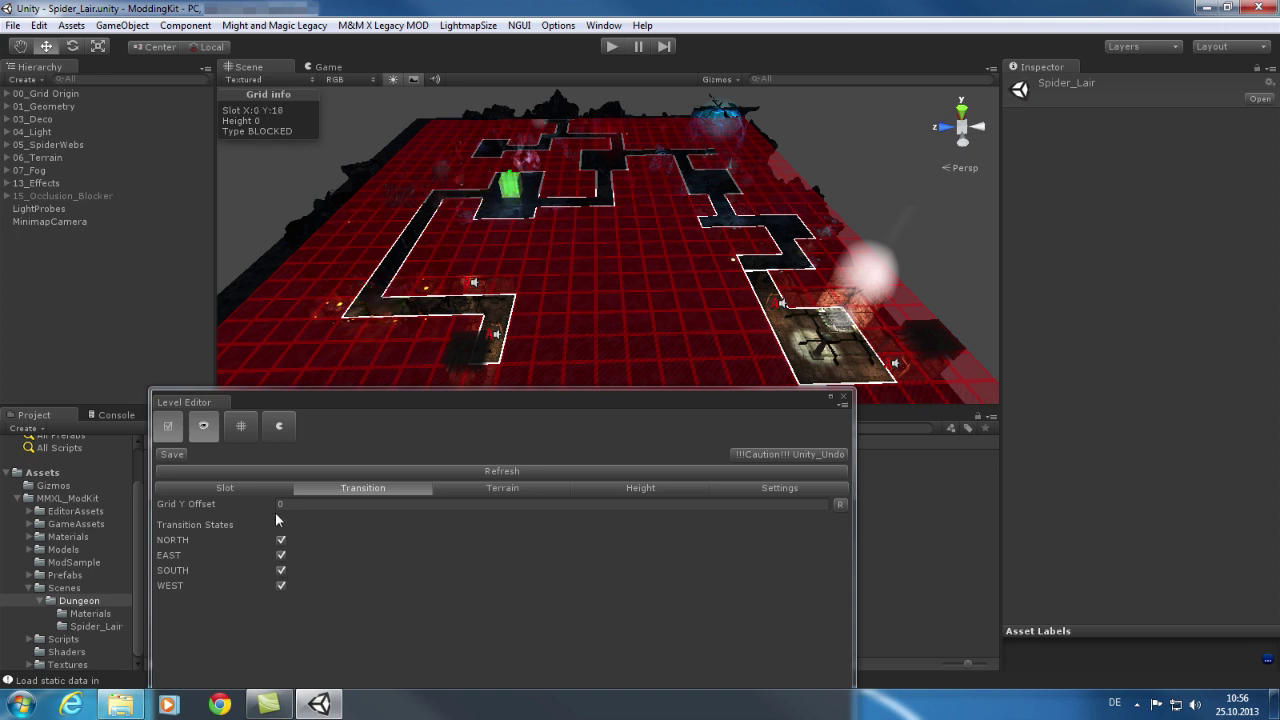
Review the level editor's terrain passability, slot height and general settings views in turn.
{"action": "left_click", "coordinate": [507, 489]}
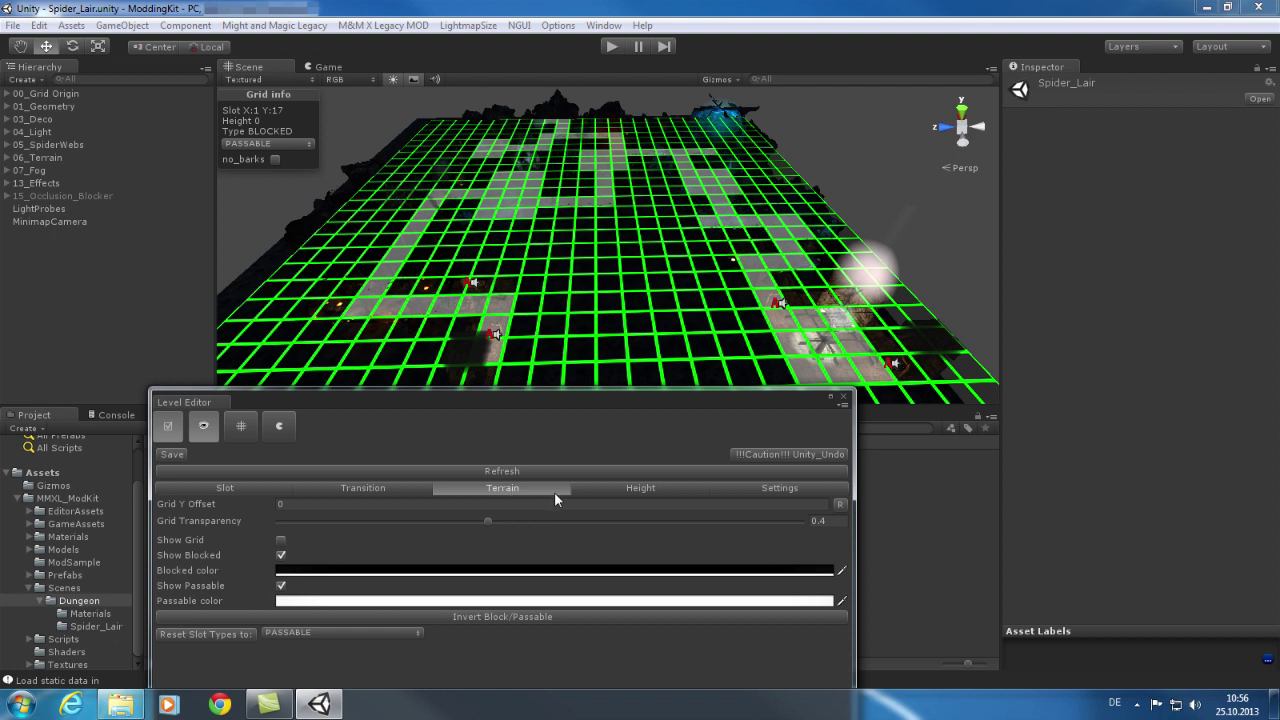
{"action": "left_click", "coordinate": [613, 494]}
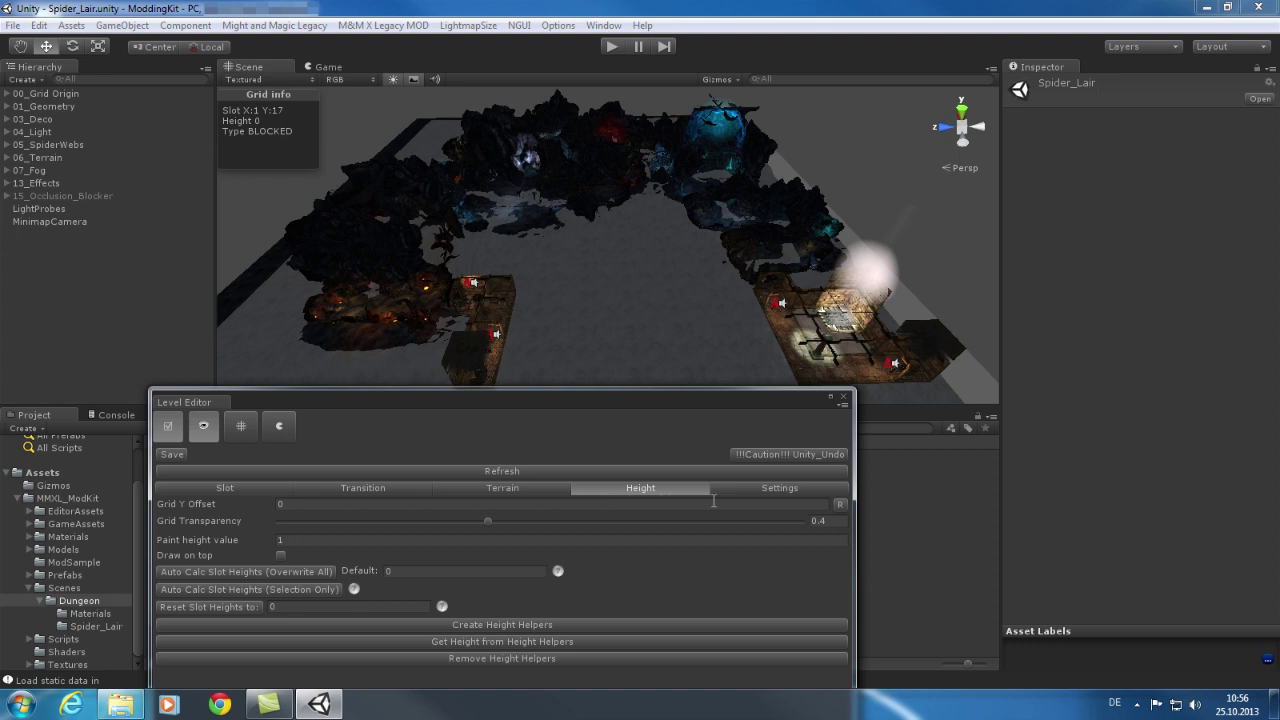
{"action": "left_click", "coordinate": [778, 490]}
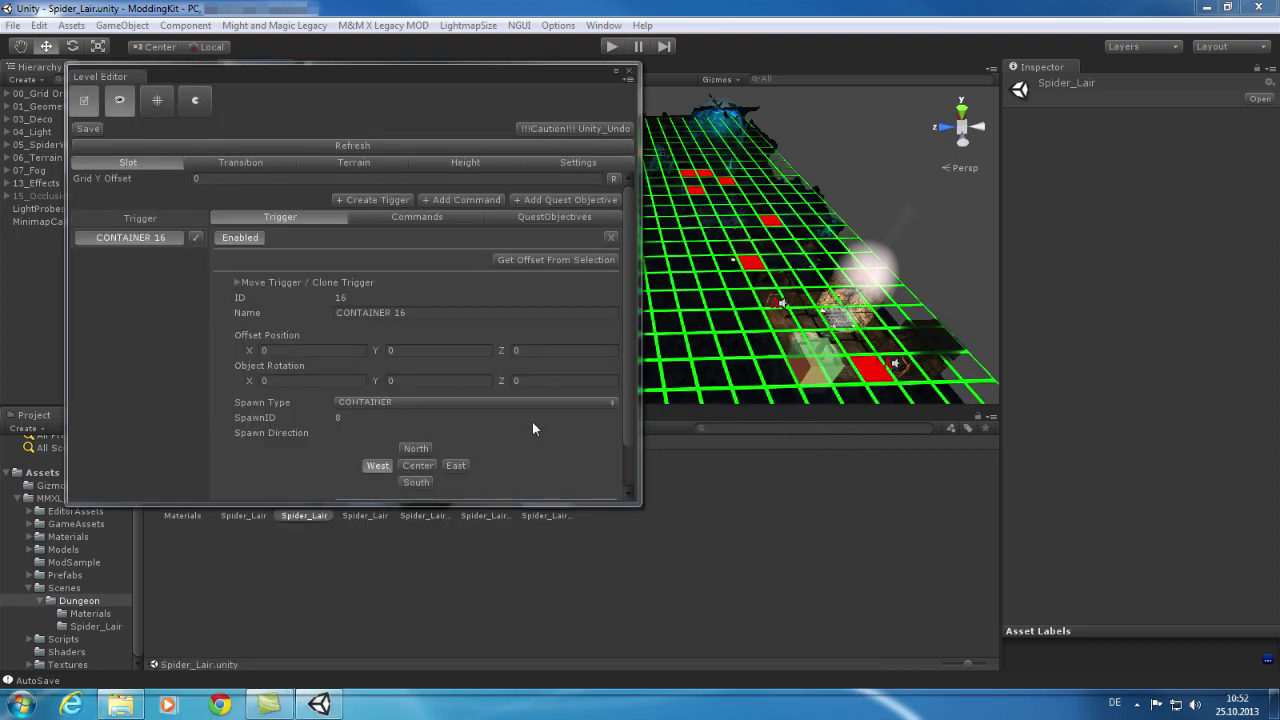
{"action": "left_click", "coordinate": [465, 402]}
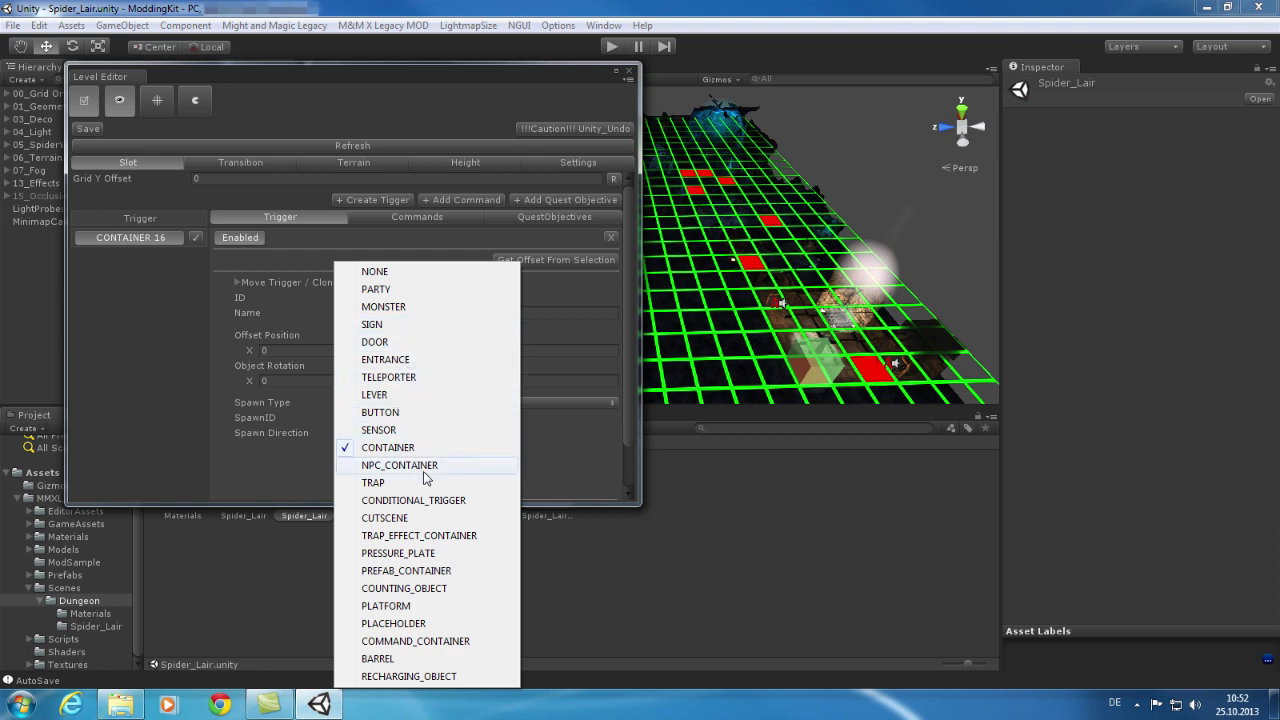
{"action": "left_click", "coordinate": [405, 239]}
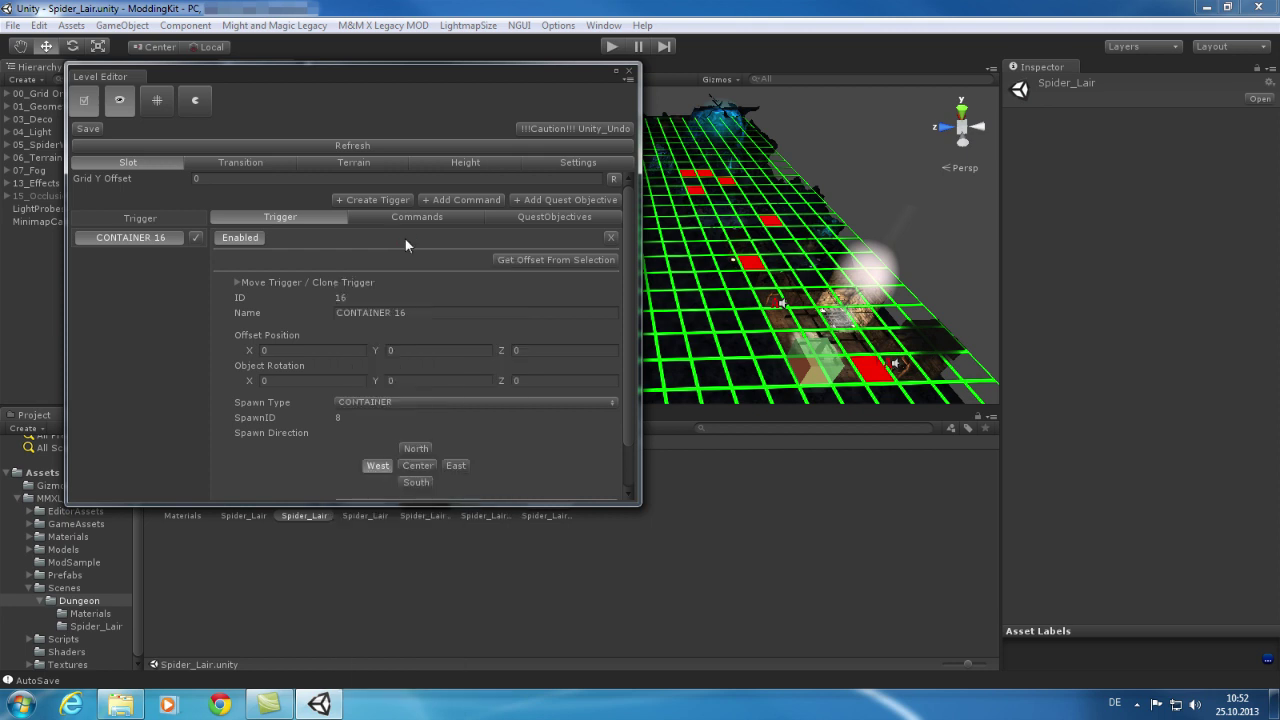
Show the CONTAINER 16 trigger's commands and widen the Level Editor to see the full list.
{"action": "left_click", "coordinate": [417, 218]}
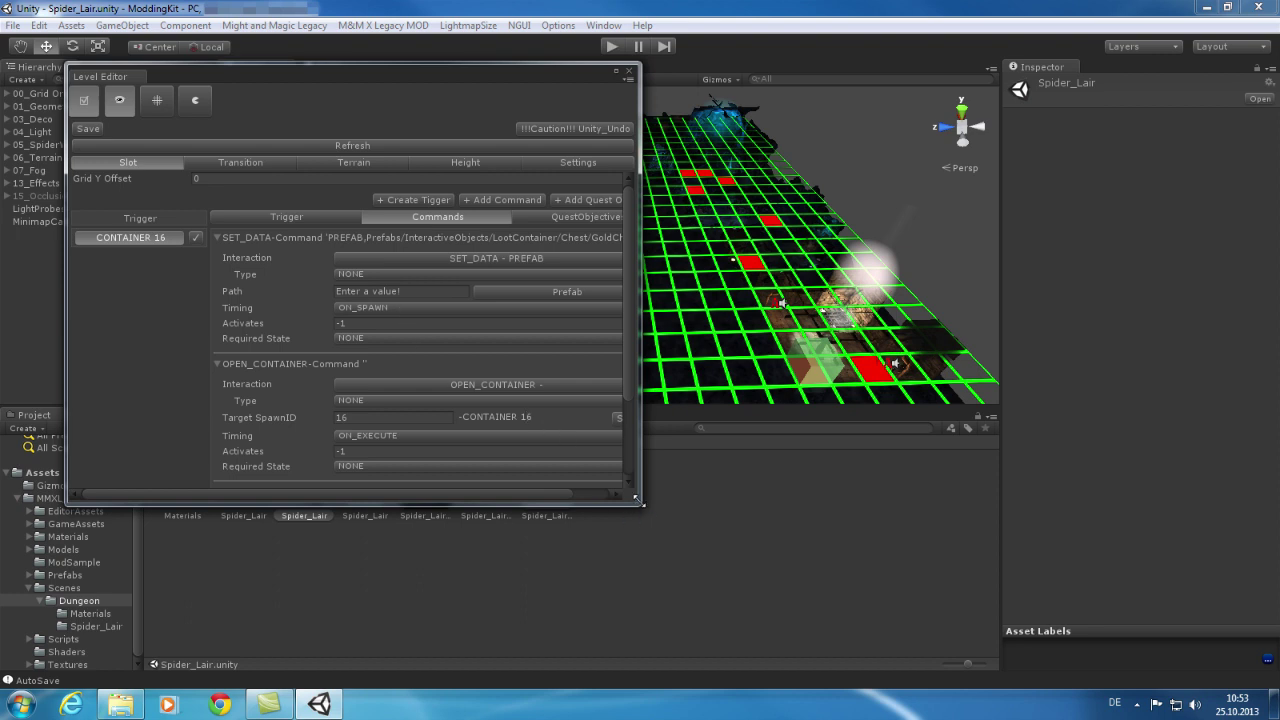
{"action": "left_click_drag", "start_coordinate": [643, 504], "coordinate": [768, 505]}
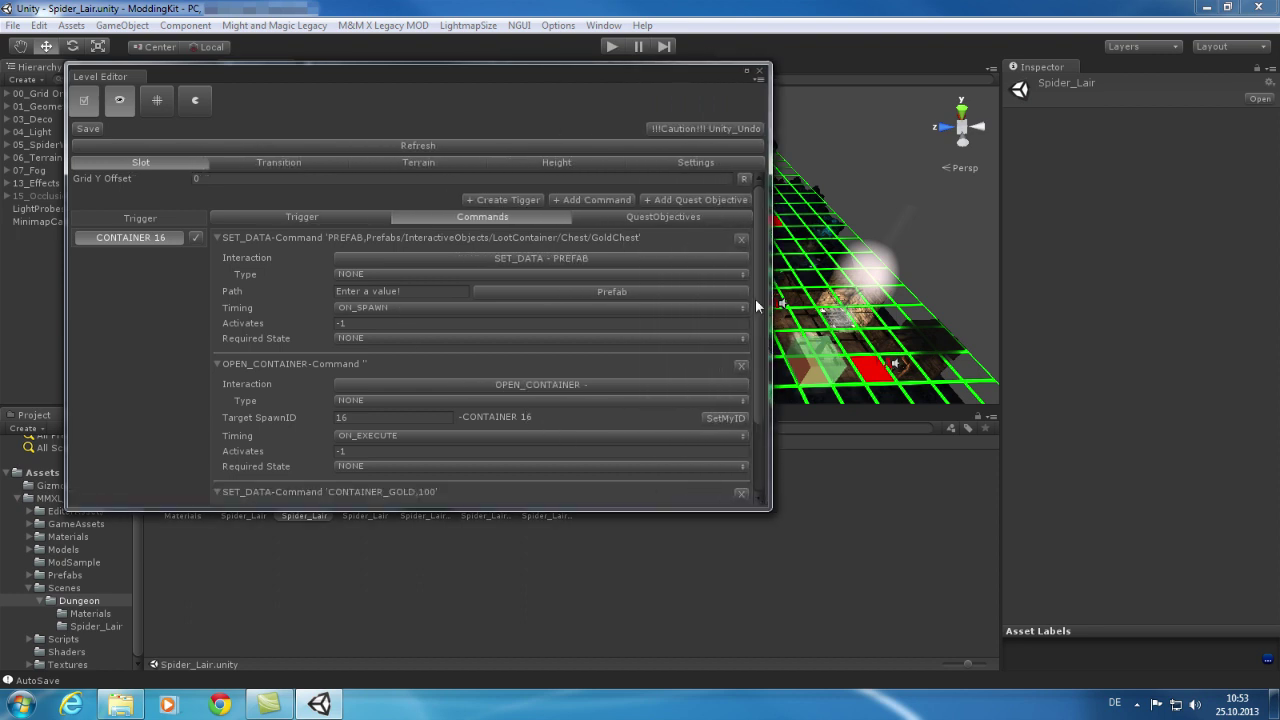
{"action": "left_click_drag", "start_coordinate": [756, 296], "coordinate": [765, 327]}
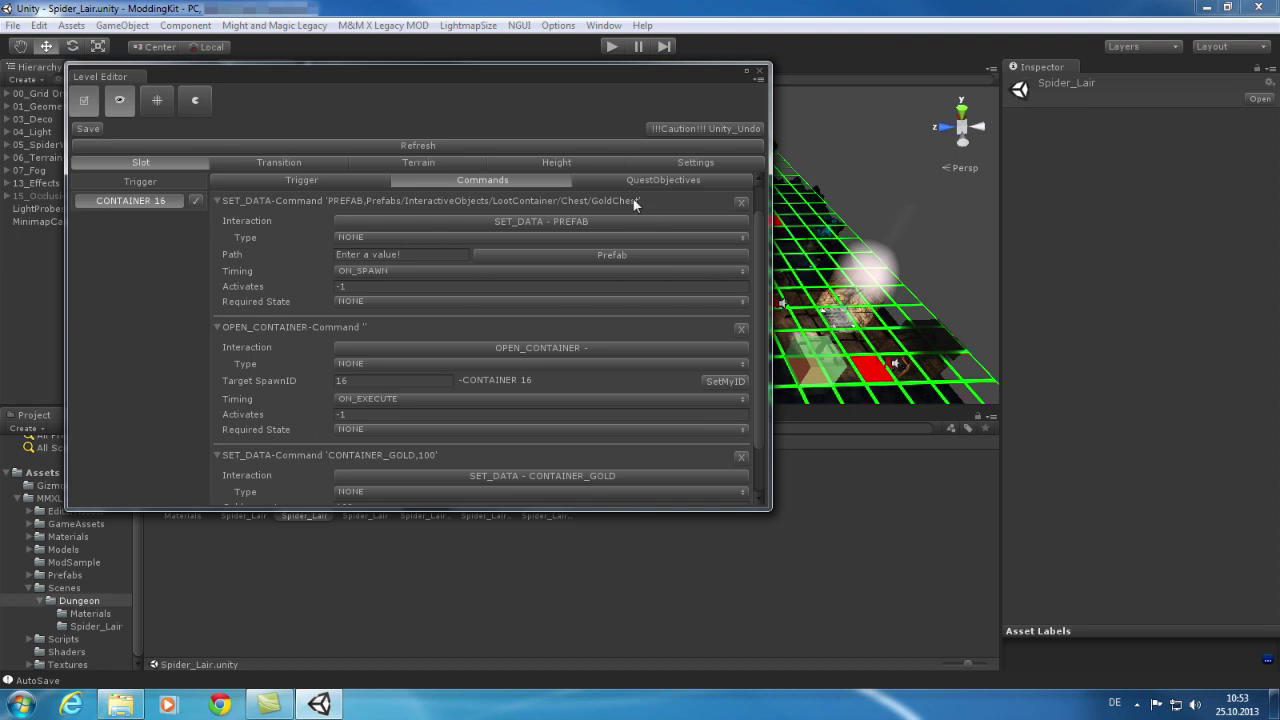
Look at the chest's prefab choices without changing them, then open SET_DATA's interaction type list.
{"action": "left_click", "coordinate": [630, 255]}
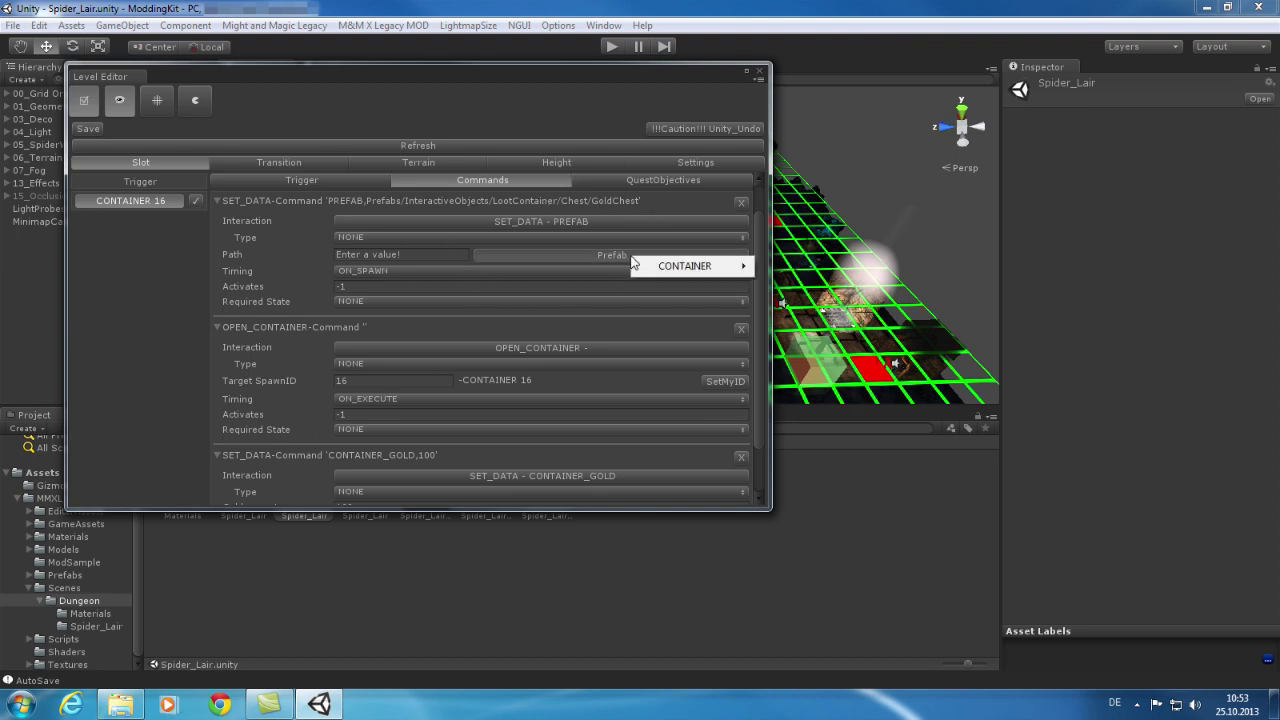
{"action": "mouse_move", "coordinate": [714, 271]}
{"action": "left_click", "coordinate": [616, 258]}
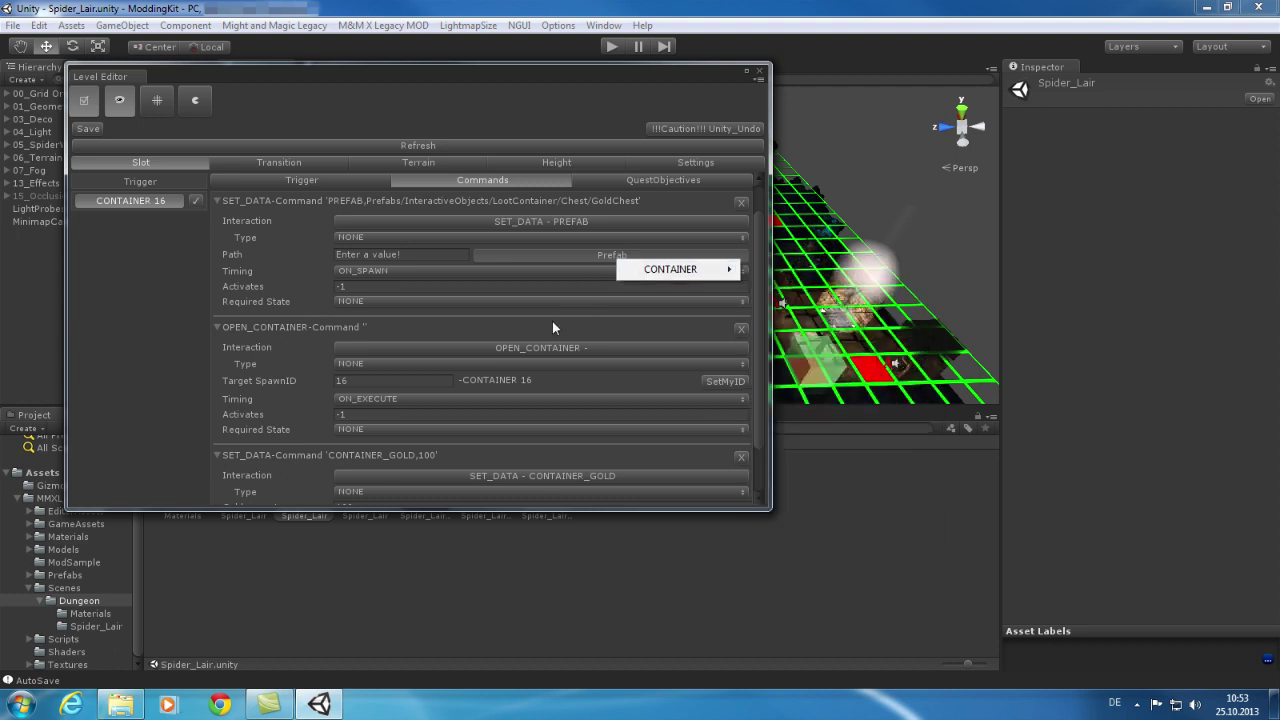
{"action": "left_click", "coordinate": [599, 383]}
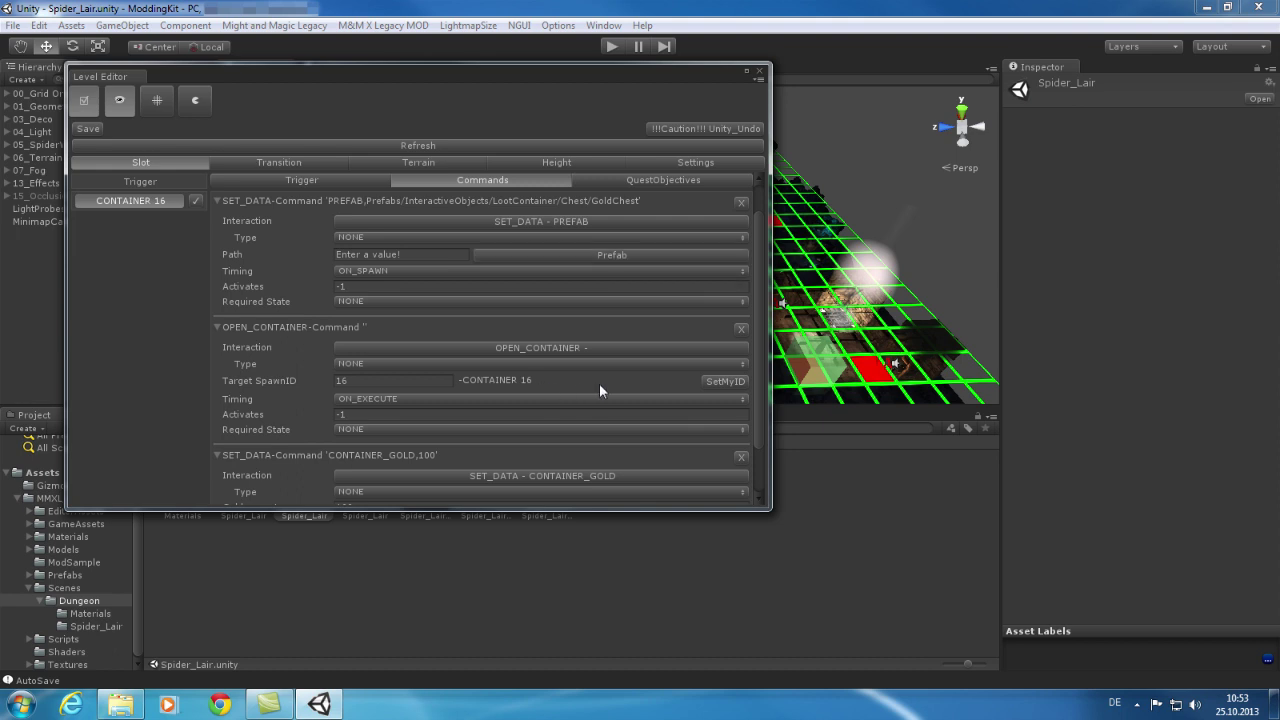
{"action": "scroll", "coordinate": [760, 353], "scroll_direction": "down", "scroll_amount": 3}
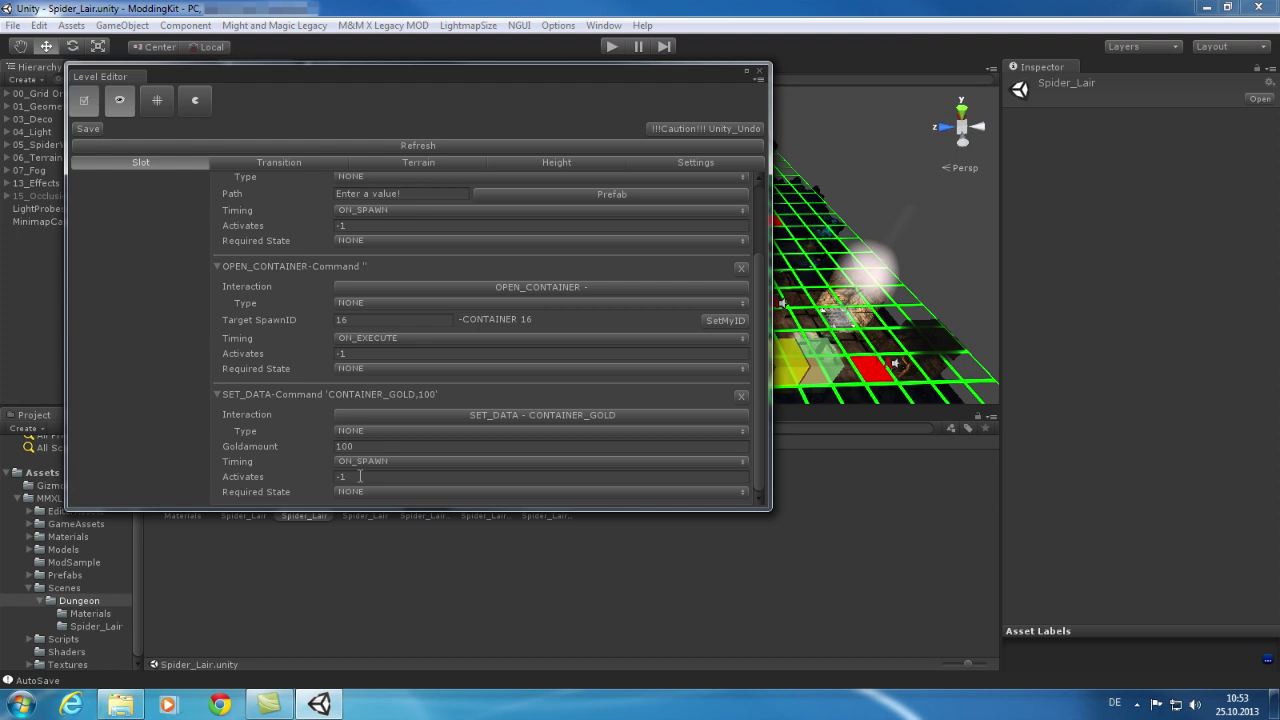
{"action": "left_click", "coordinate": [562, 415]}
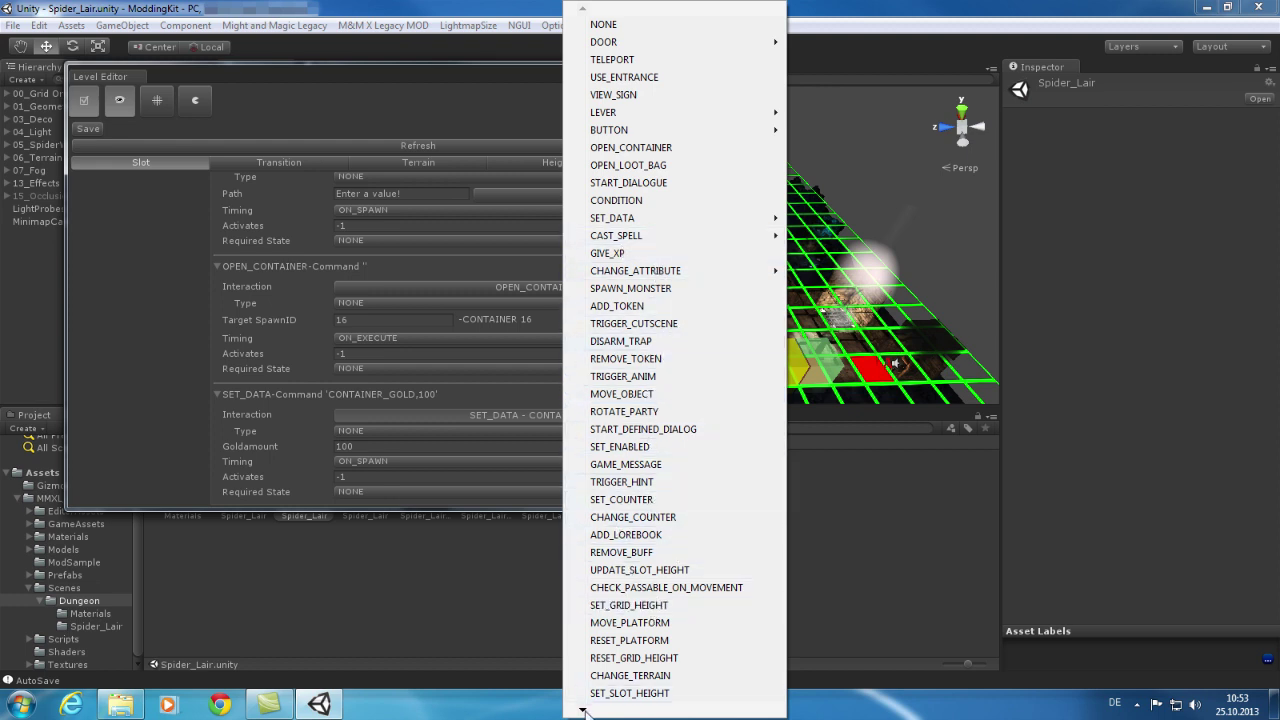
Look through the interaction types, then close the popup and the Level Editor to reveal Spider_Lair.
{"action": "mouse_move", "coordinate": [583, 710]}
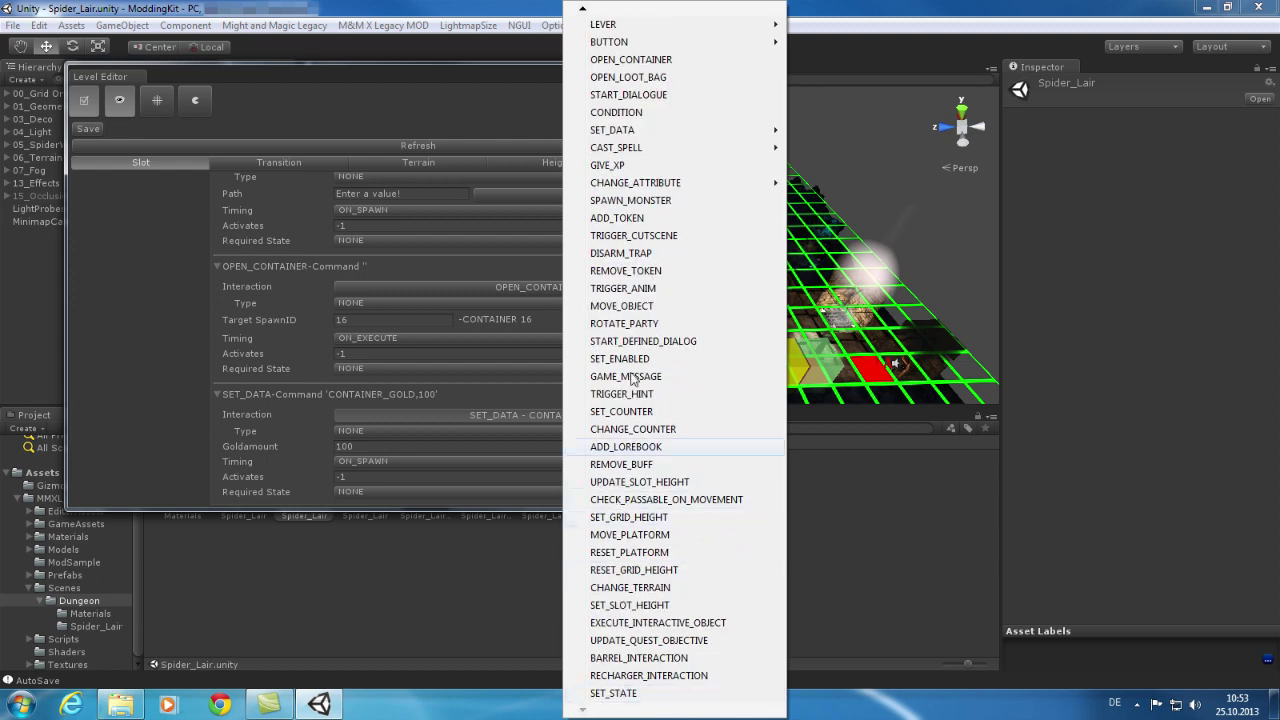
{"action": "mouse_move", "coordinate": [581, 10]}
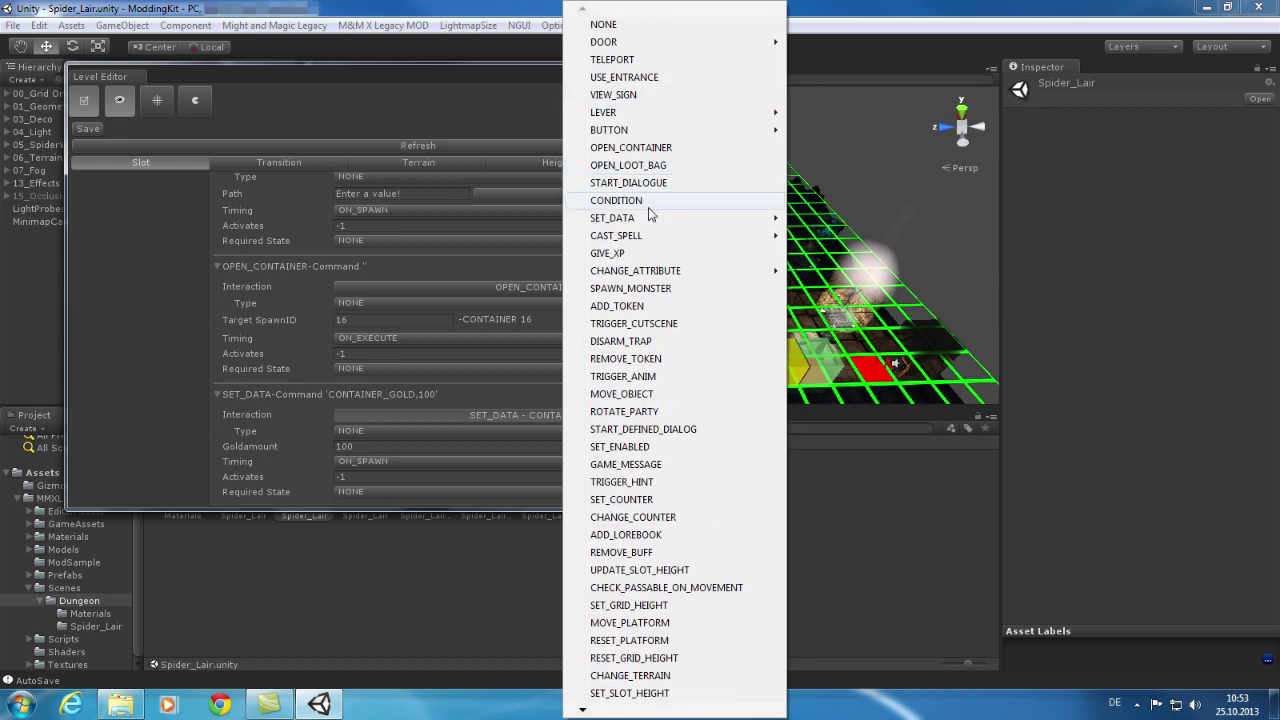
{"action": "mouse_move", "coordinate": [652, 222]}
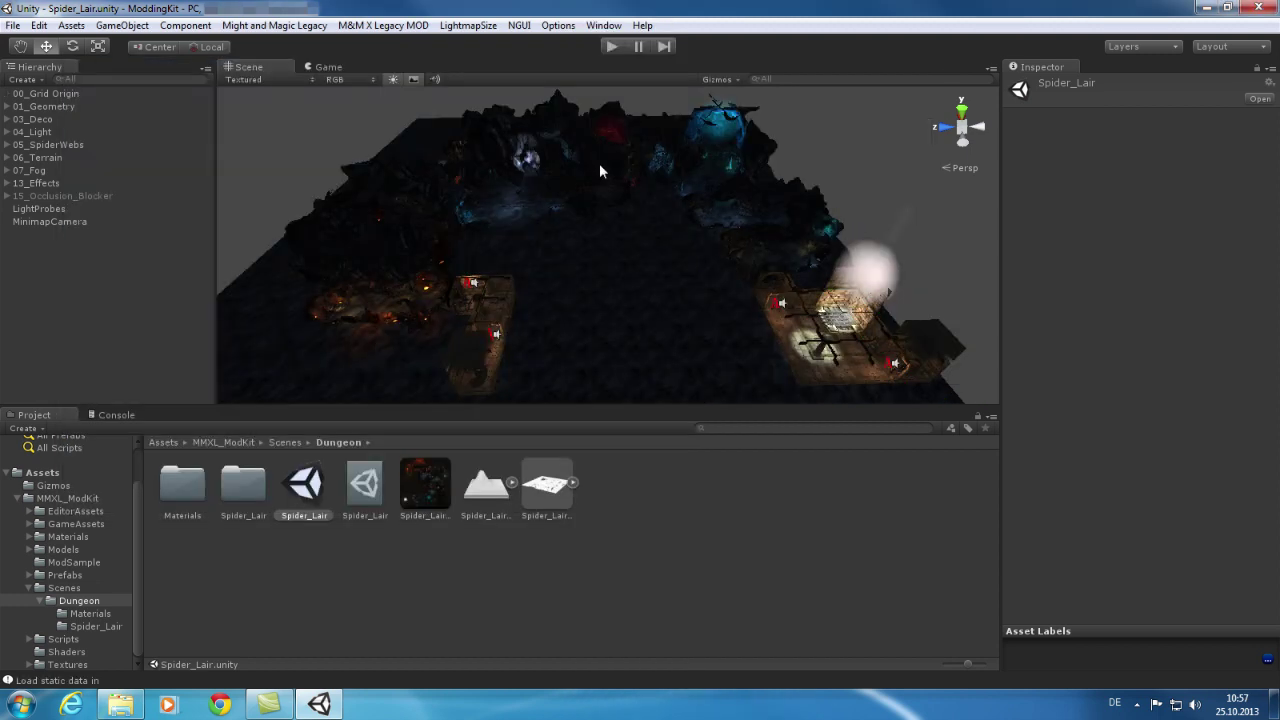
Collapse Scenes, open the ModSample folder and show the ModInfo asset in the Inspector.
{"action": "left_click", "coordinate": [134, 498]}
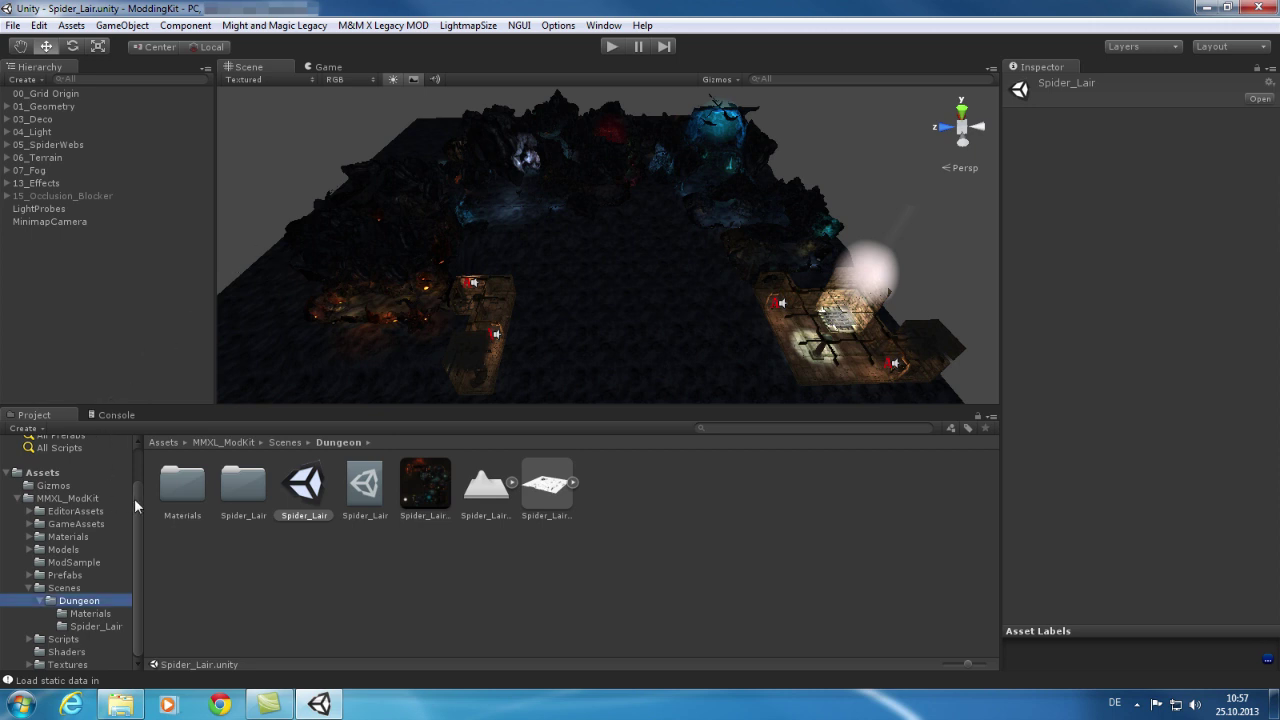
{"action": "left_click", "coordinate": [28, 588]}
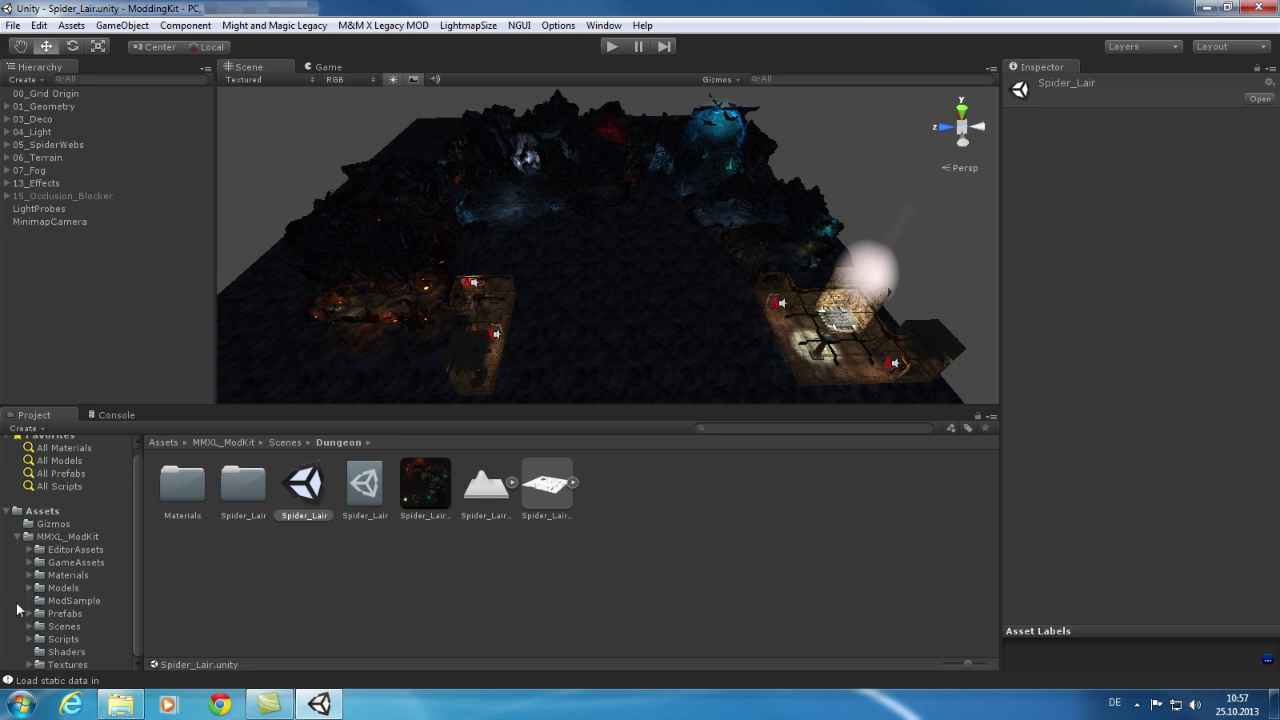
{"action": "left_click", "coordinate": [74, 601]}
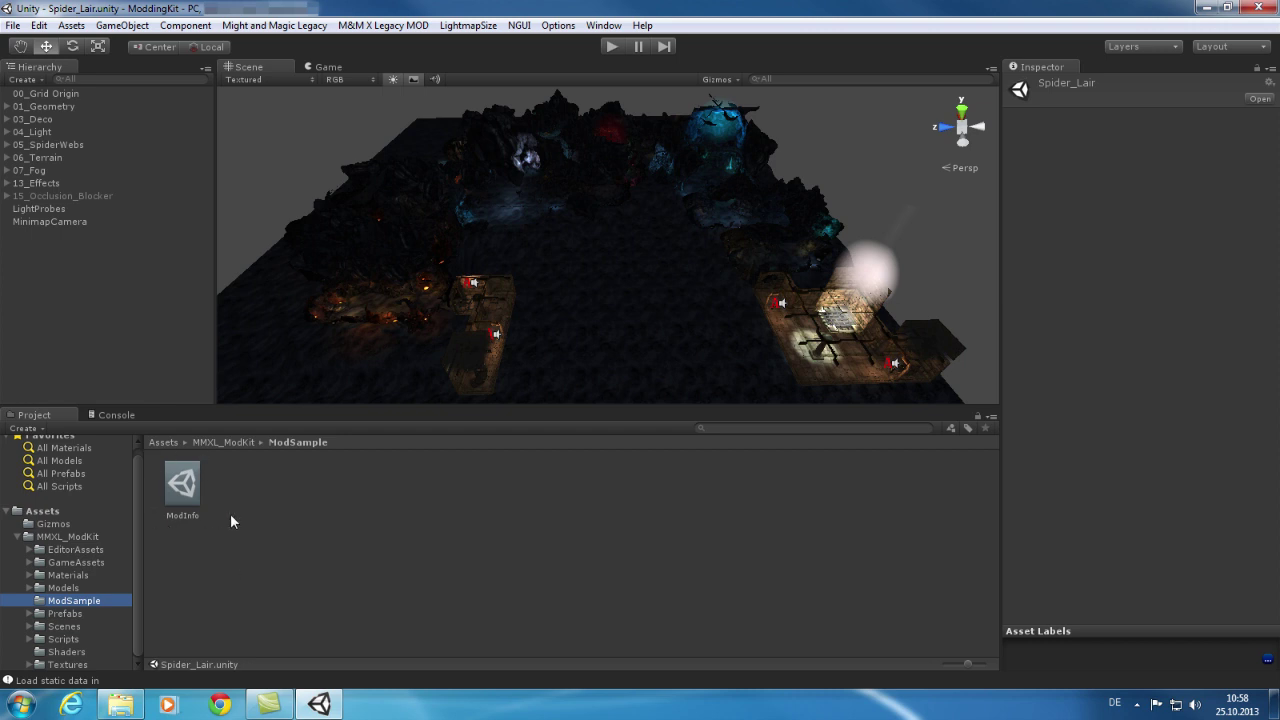
{"action": "left_click", "coordinate": [183, 487]}
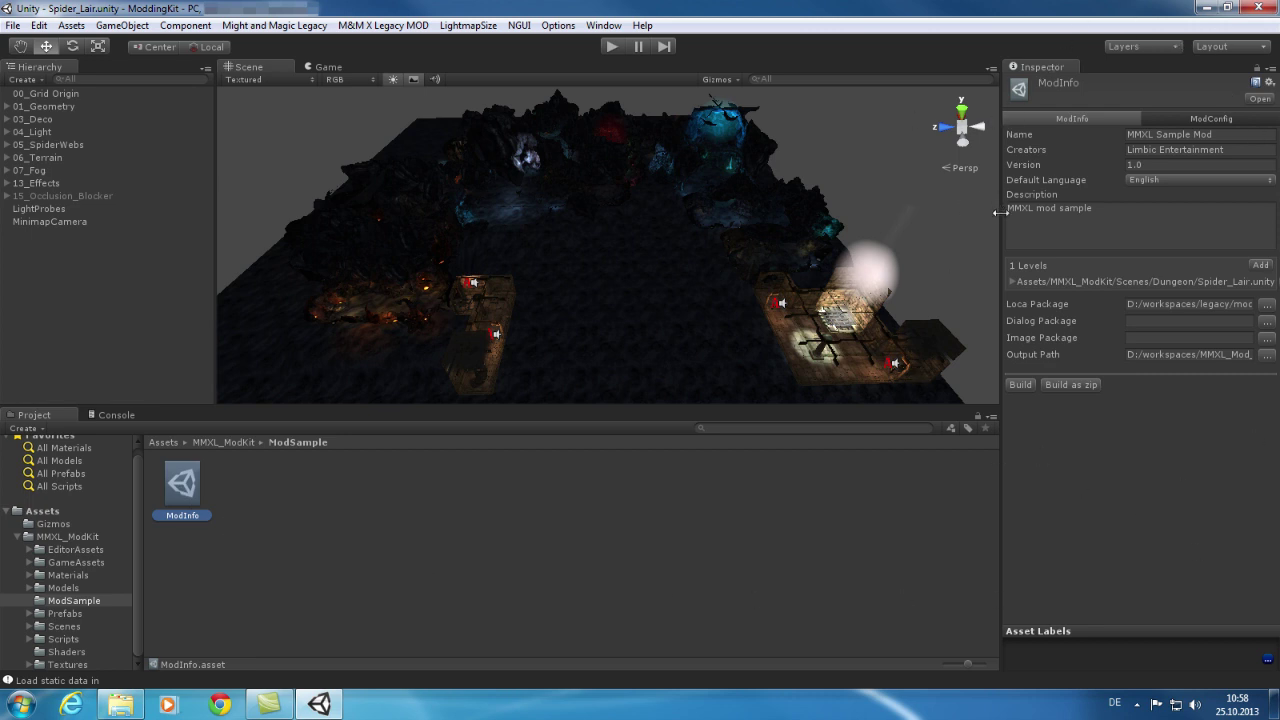
Widen the Inspector to read the ModInfo paths, leaving English and the 'MMXL mod sample' description unchanged.
{"action": "left_click_drag", "start_coordinate": [1000, 212], "coordinate": [928, 240]}
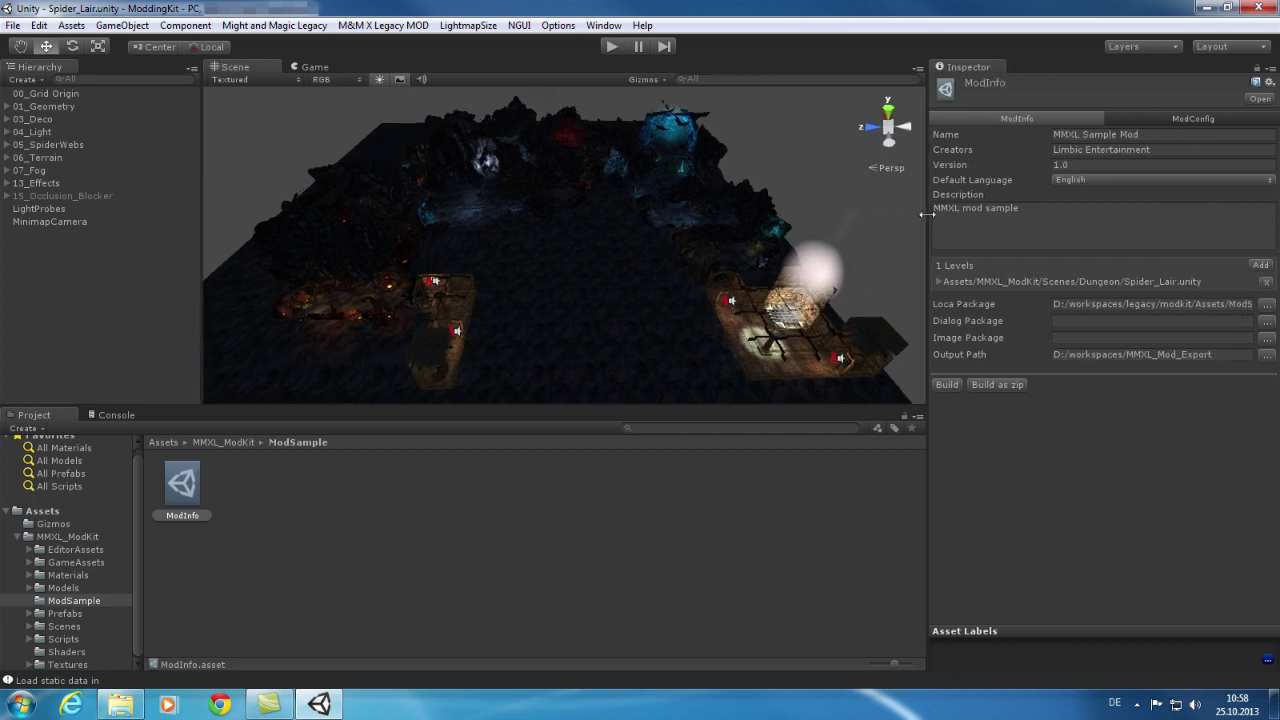
{"action": "left_click", "coordinate": [1097, 180]}
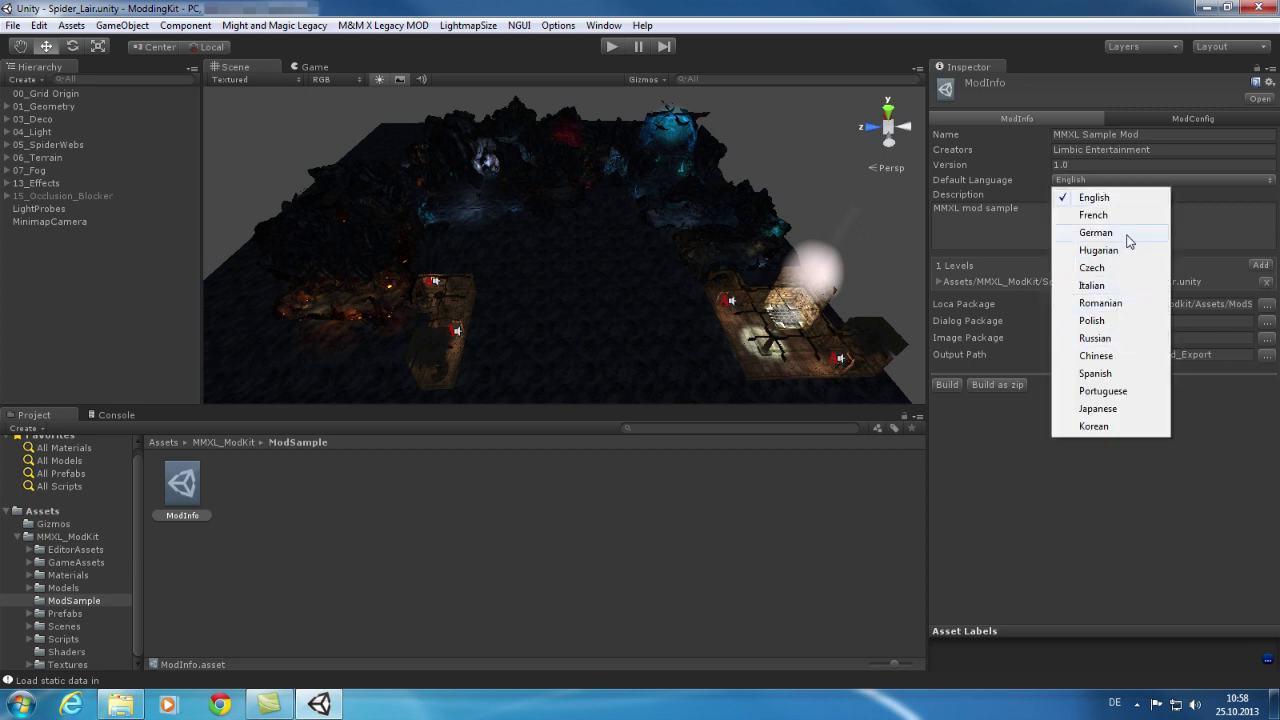
{"action": "left_click", "coordinate": [1221, 193]}
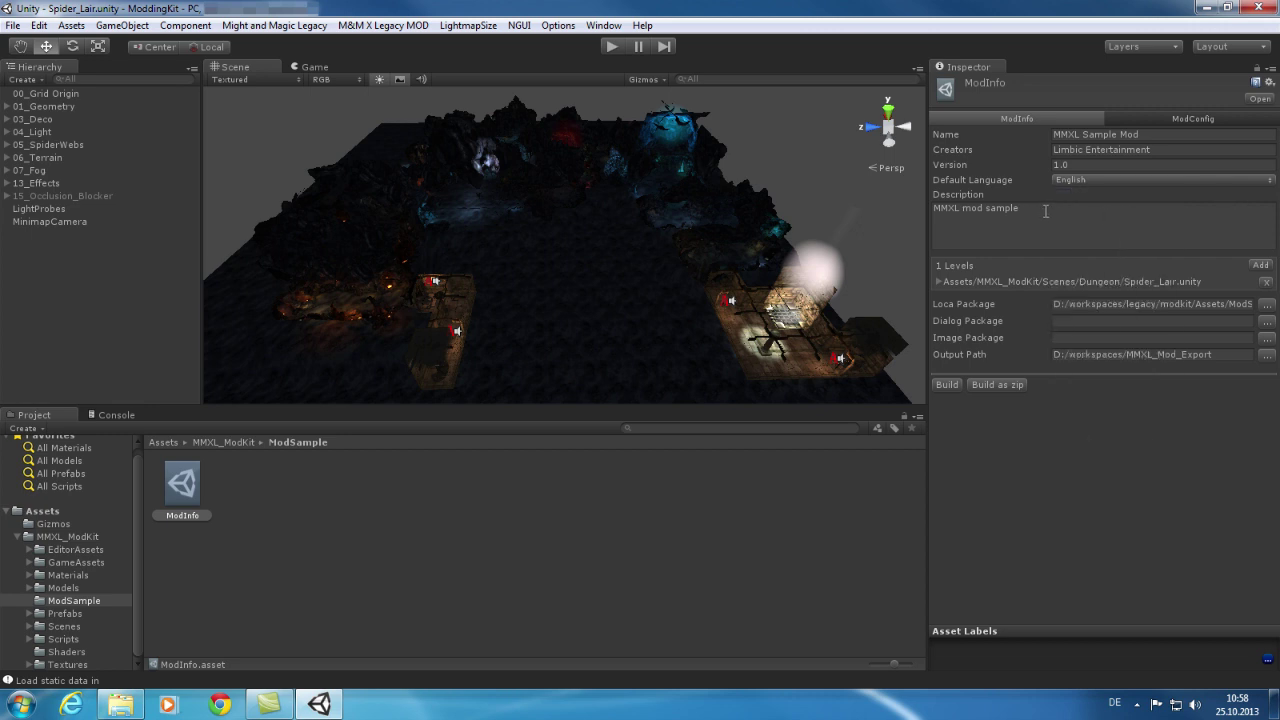
{"action": "left_click_drag", "start_coordinate": [1022, 208], "coordinate": [975, 213]}
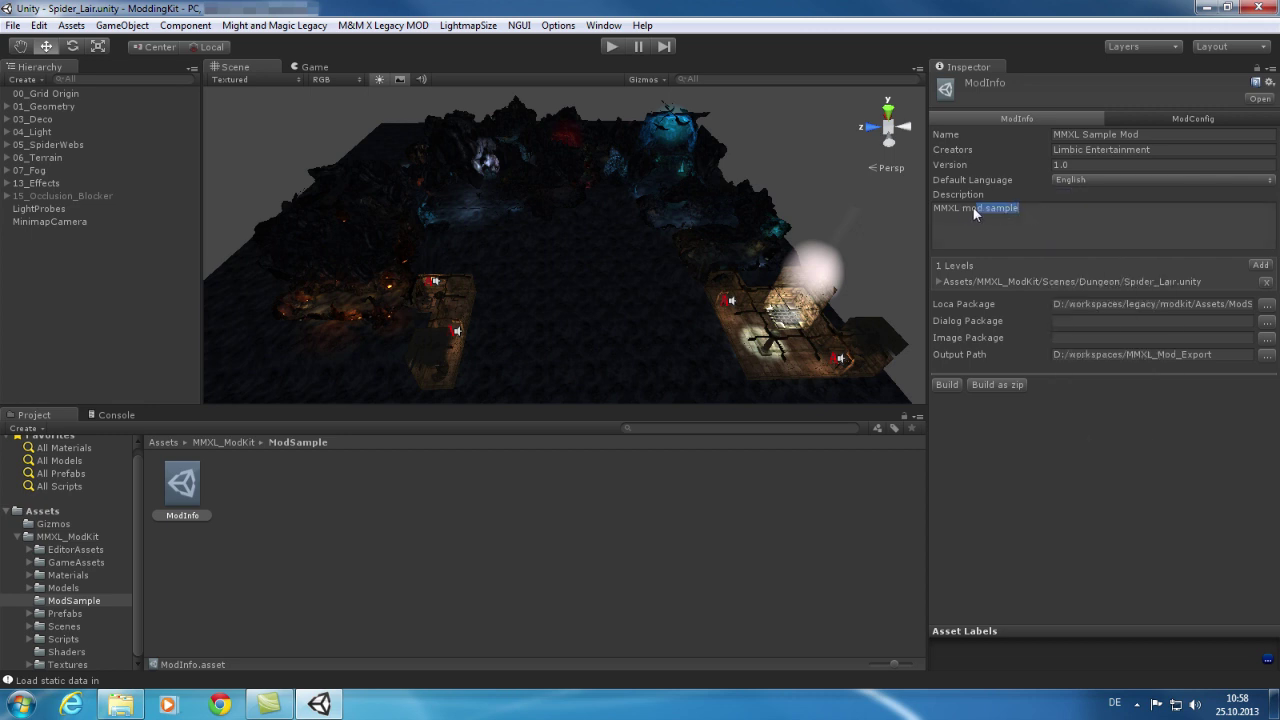
{"action": "left_click", "coordinate": [1076, 229]}
Clear the Loca Package path in the ModInfo asset.
{"action": "left_click", "coordinate": [1247, 305]}
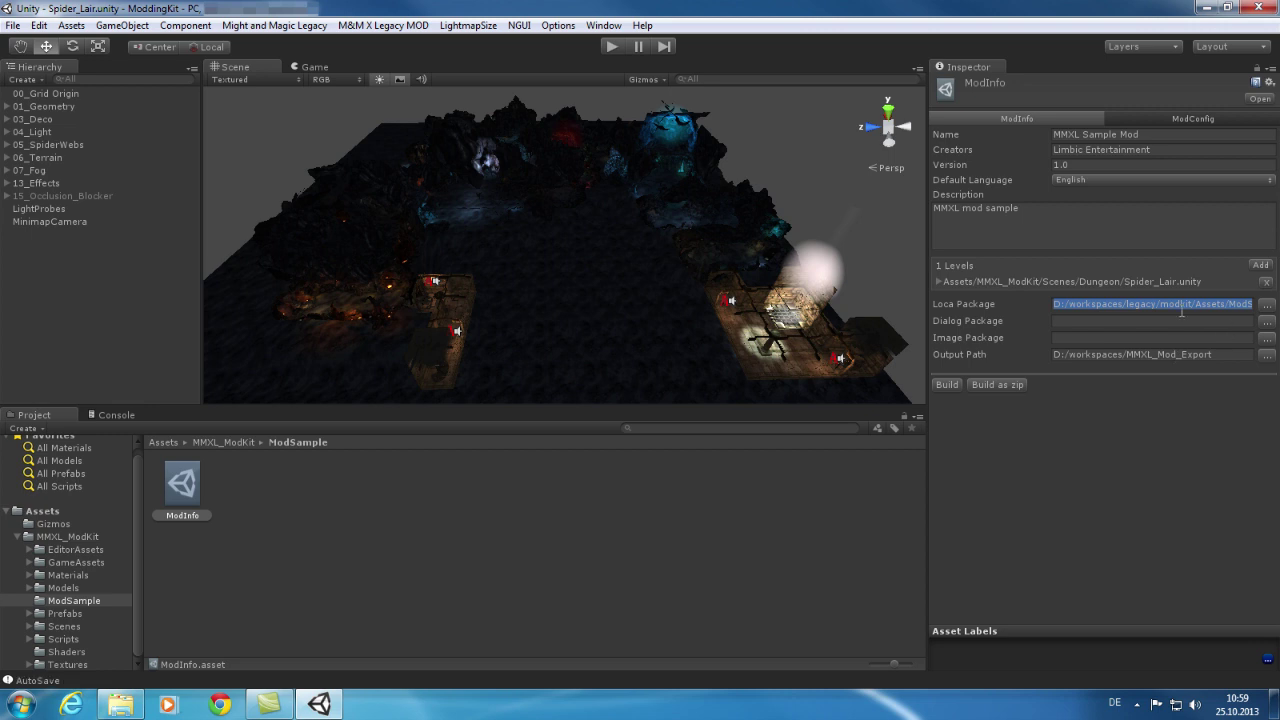
{"action": "key", "text": "BackSpace"}
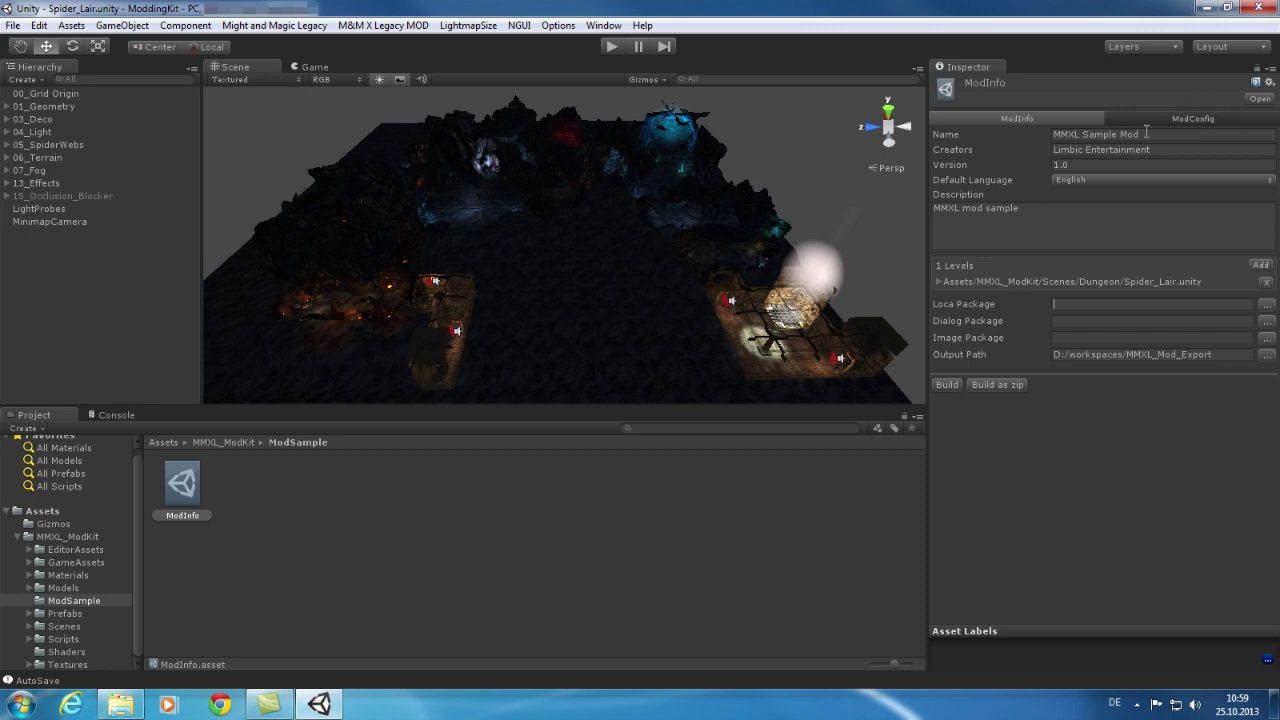
On the ModConfig page, set the last Grid visibility range to 9 and check Start Map Spider_Lair.
{"action": "left_click", "coordinate": [1203, 119]}
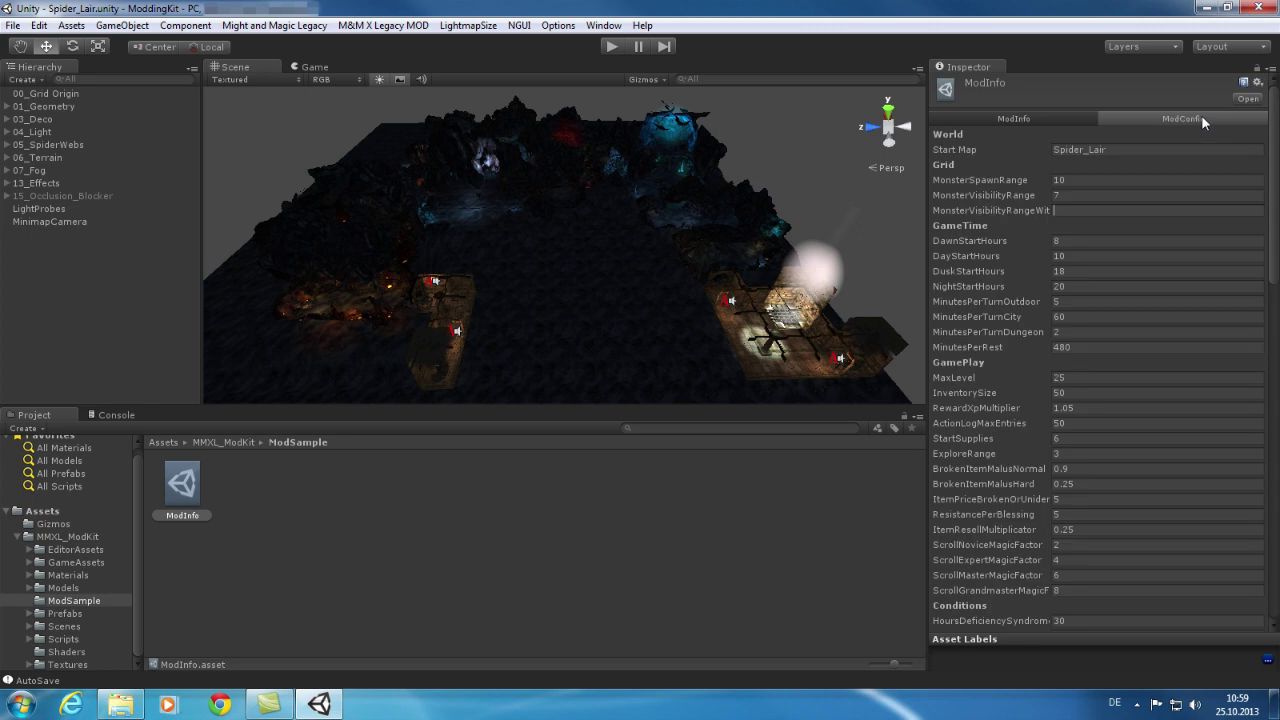
{"action": "left_click_drag", "start_coordinate": [1275, 140], "coordinate": [1277, 178]}
{"action": "left_click", "coordinate": [1132, 148]}
{"action": "left_click", "coordinate": [1126, 148]}
Set Output Path to ModExport, build the mod and dismiss the export-finished message.
{"action": "left_click", "coordinate": [1025, 116]}
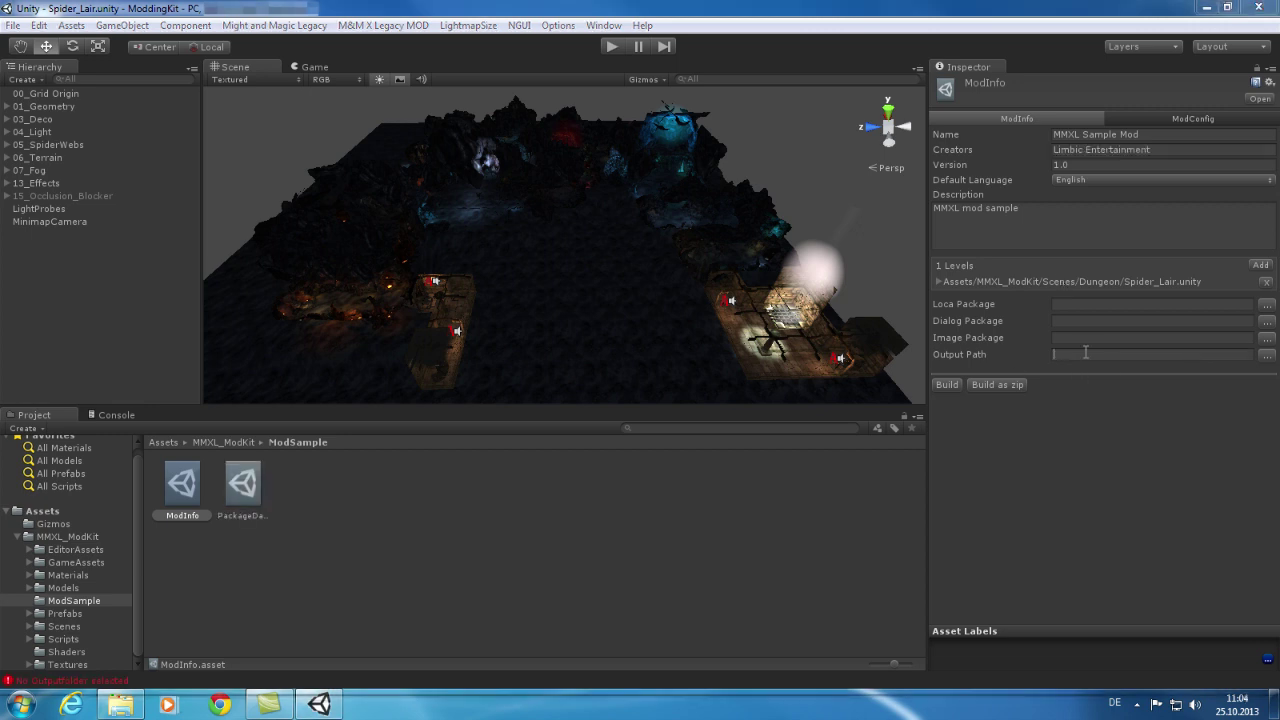
{"action": "type", "text": "M"}
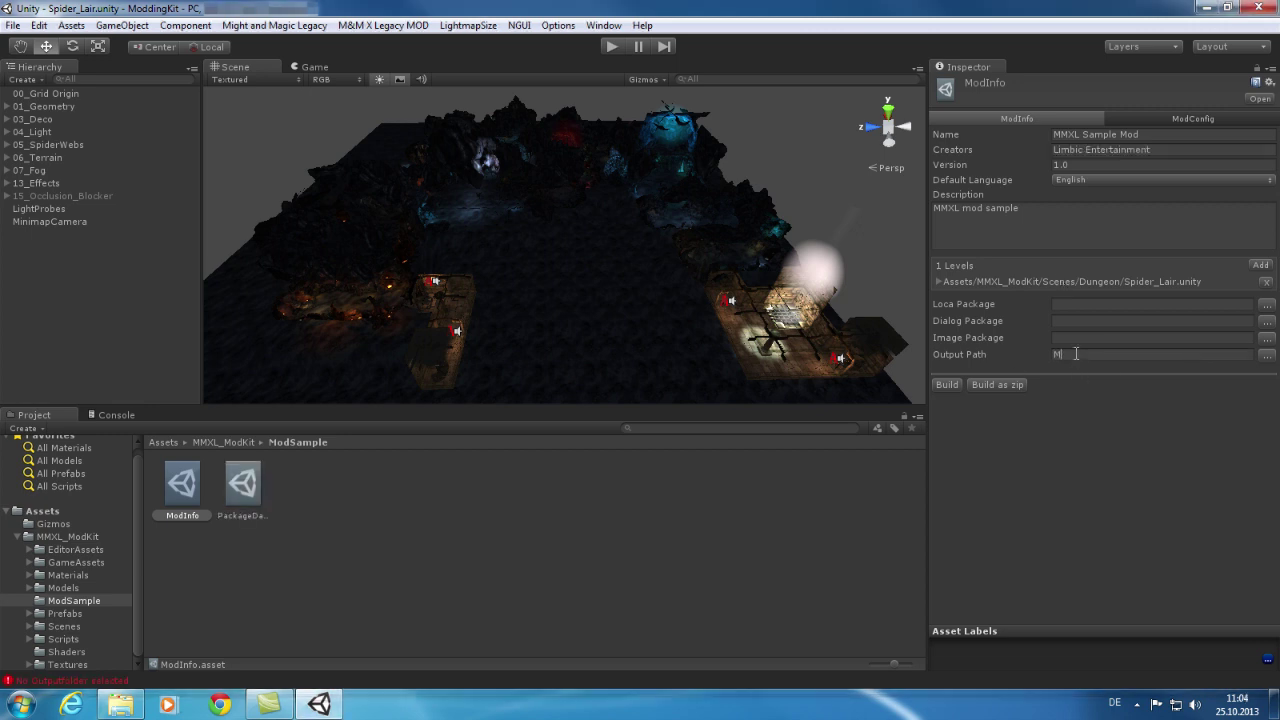
{"action": "type", "text": "odExport"}
{"action": "left_click", "coordinate": [947, 385]}
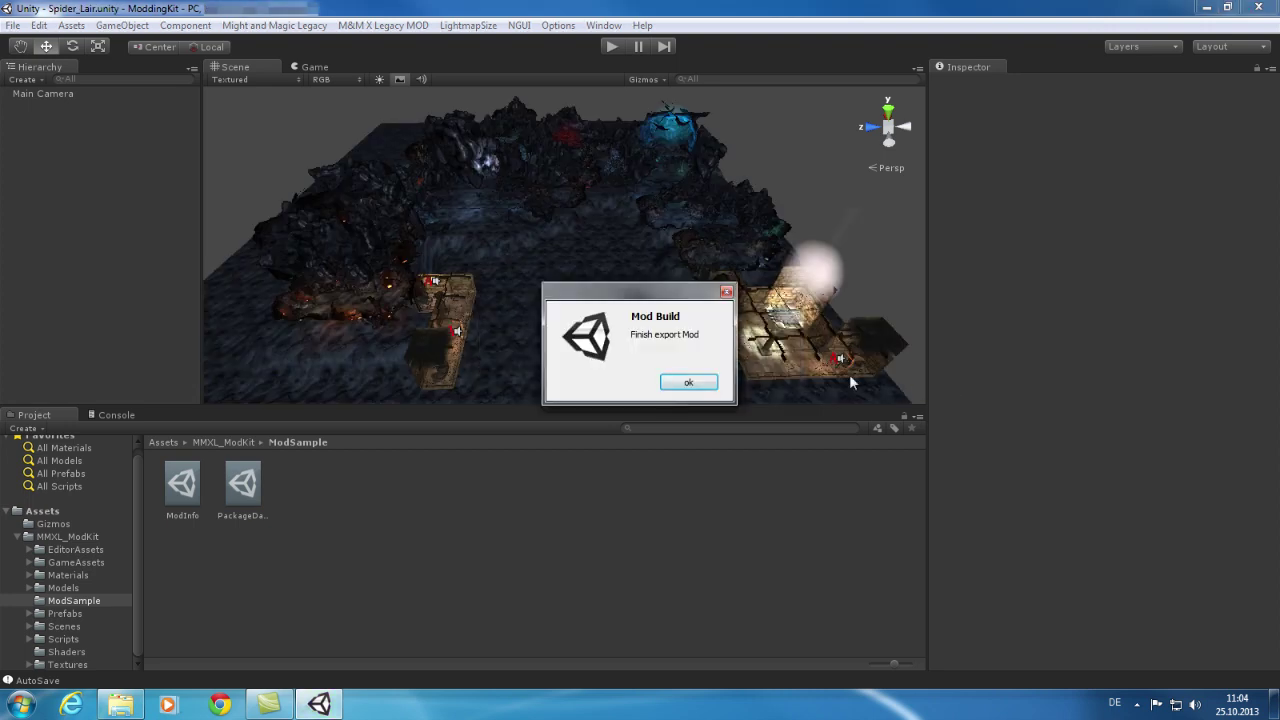
{"action": "left_click", "coordinate": [696, 385]}
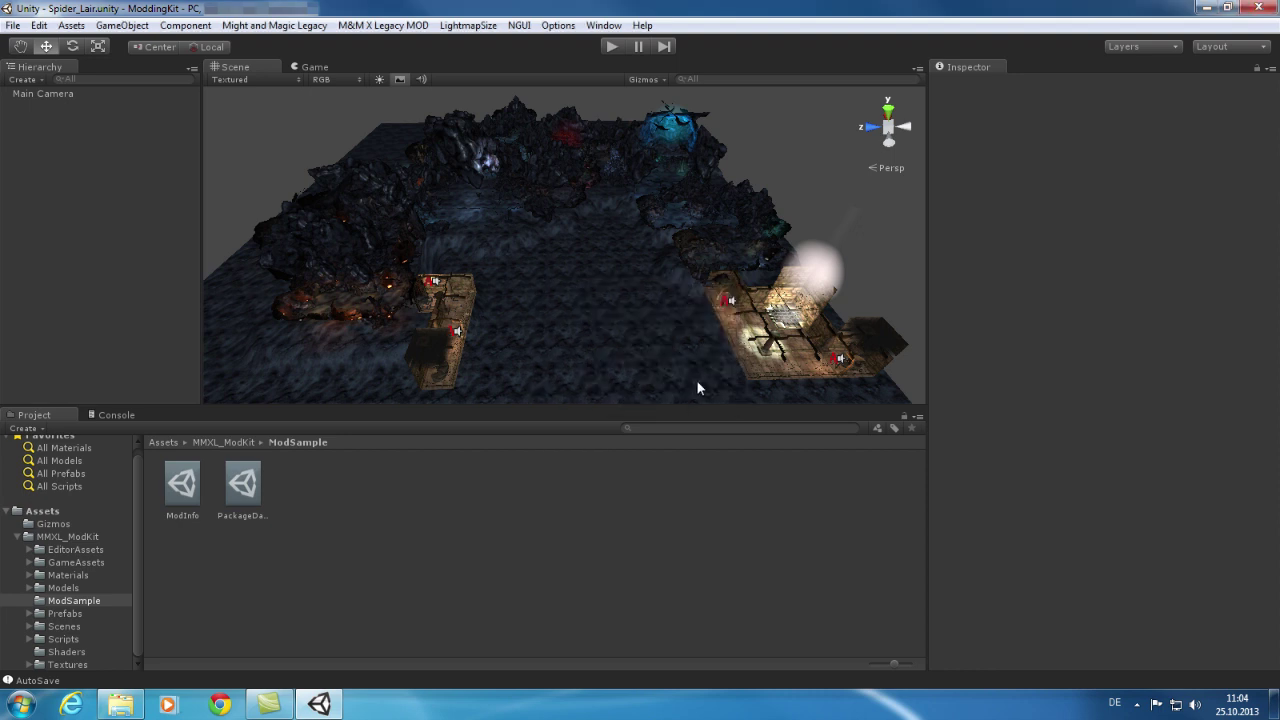
In Explorer, open ModdingKit > ModExport and check the exported MMXL Sample Mod folder's contents.
{"action": "left_click", "coordinate": [121, 705]}
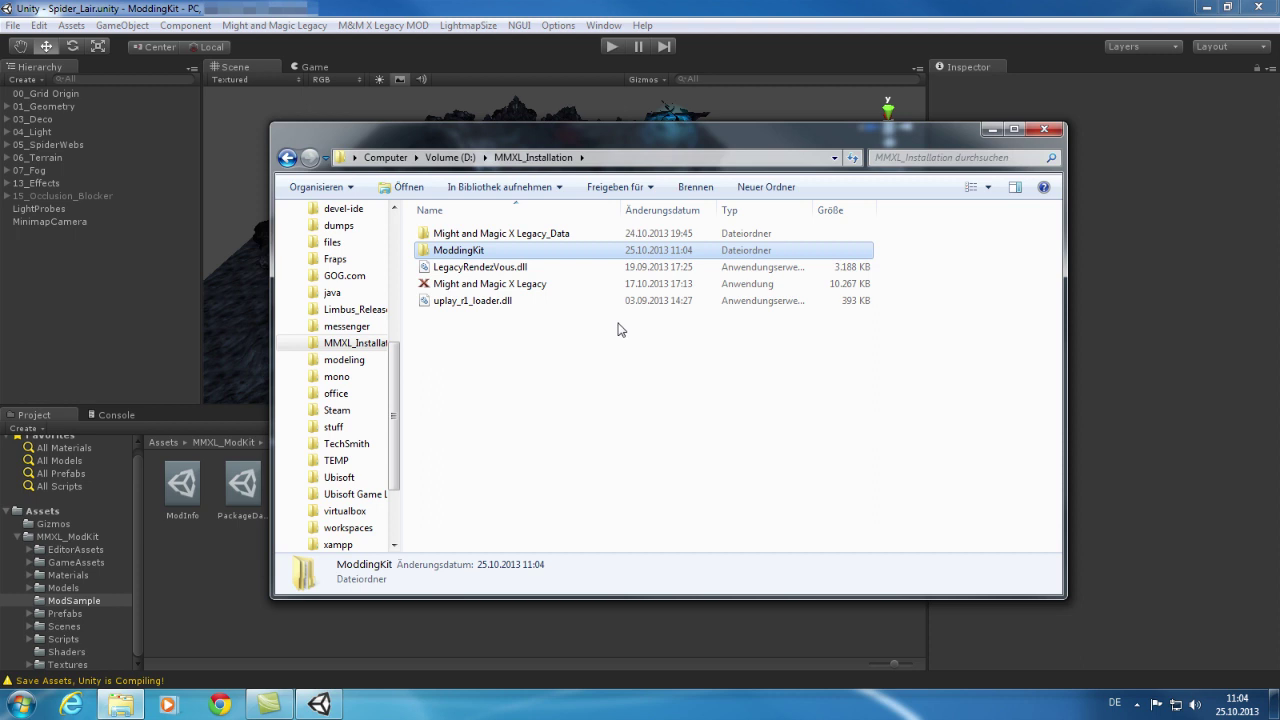
{"action": "double_click", "coordinate": [479, 251]}
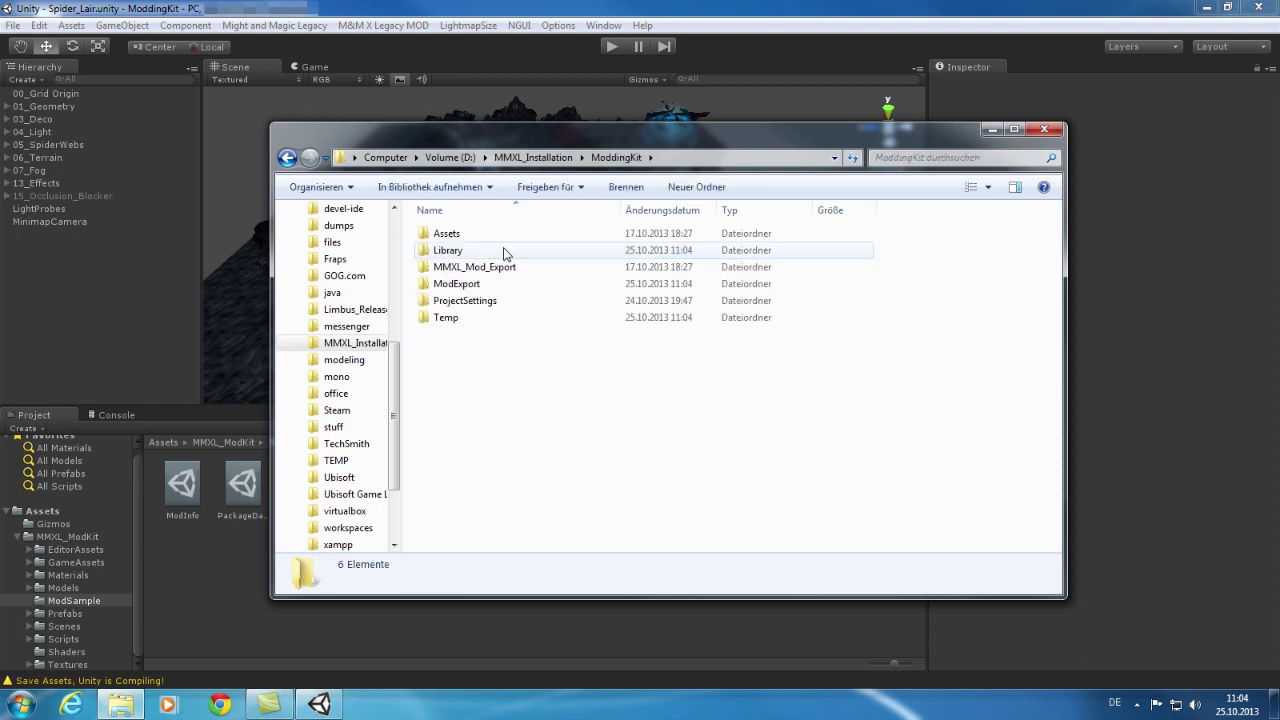
{"action": "left_click", "coordinate": [492, 270]}
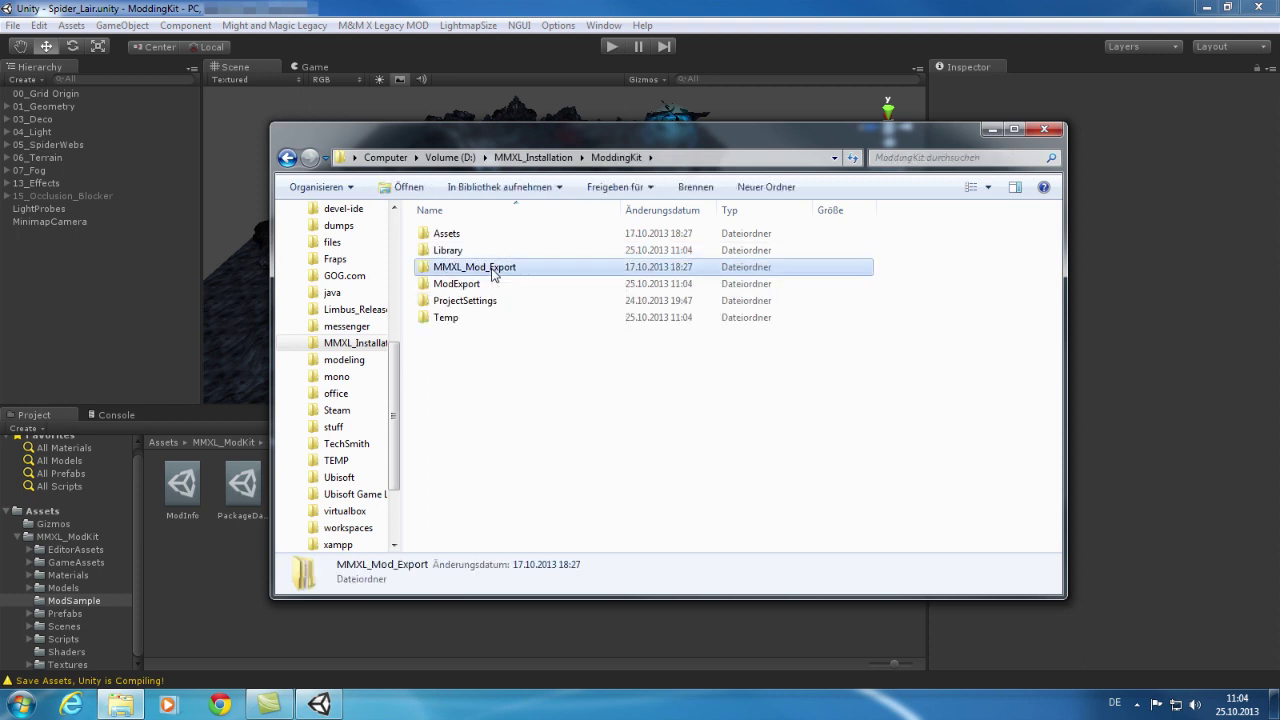
{"action": "left_click", "coordinate": [482, 285]}
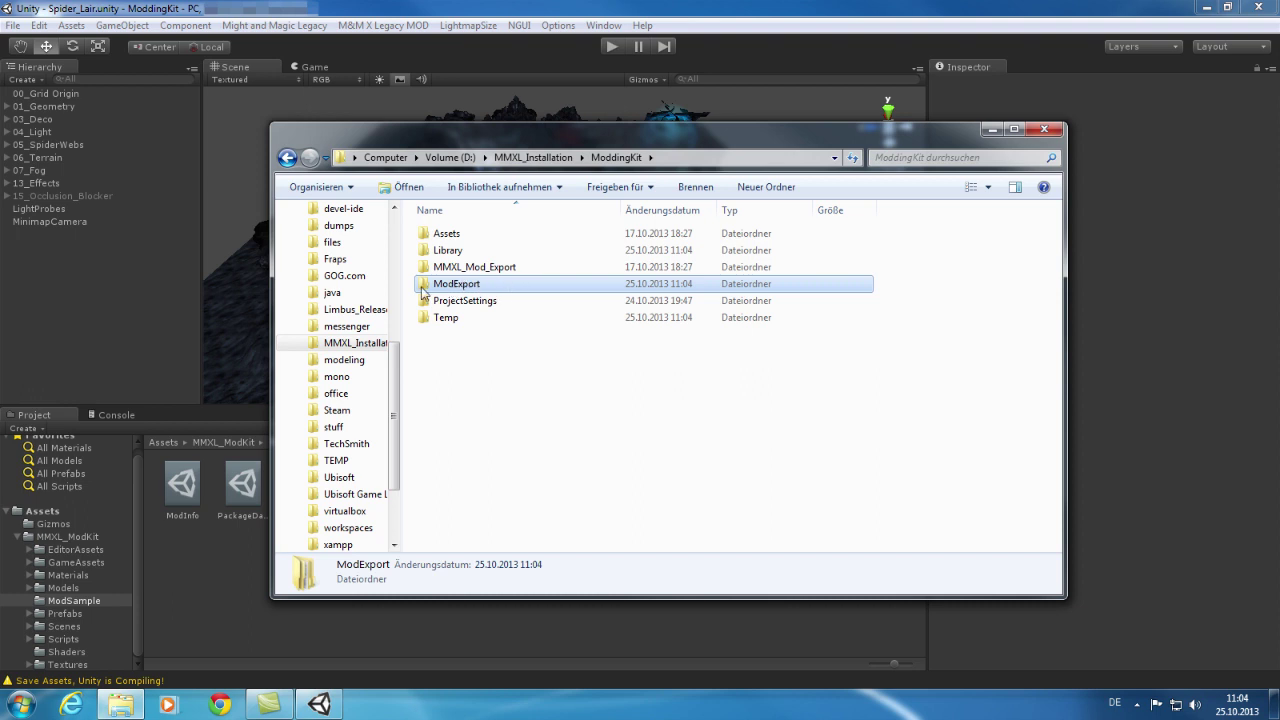
{"action": "double_click", "coordinate": [455, 286]}
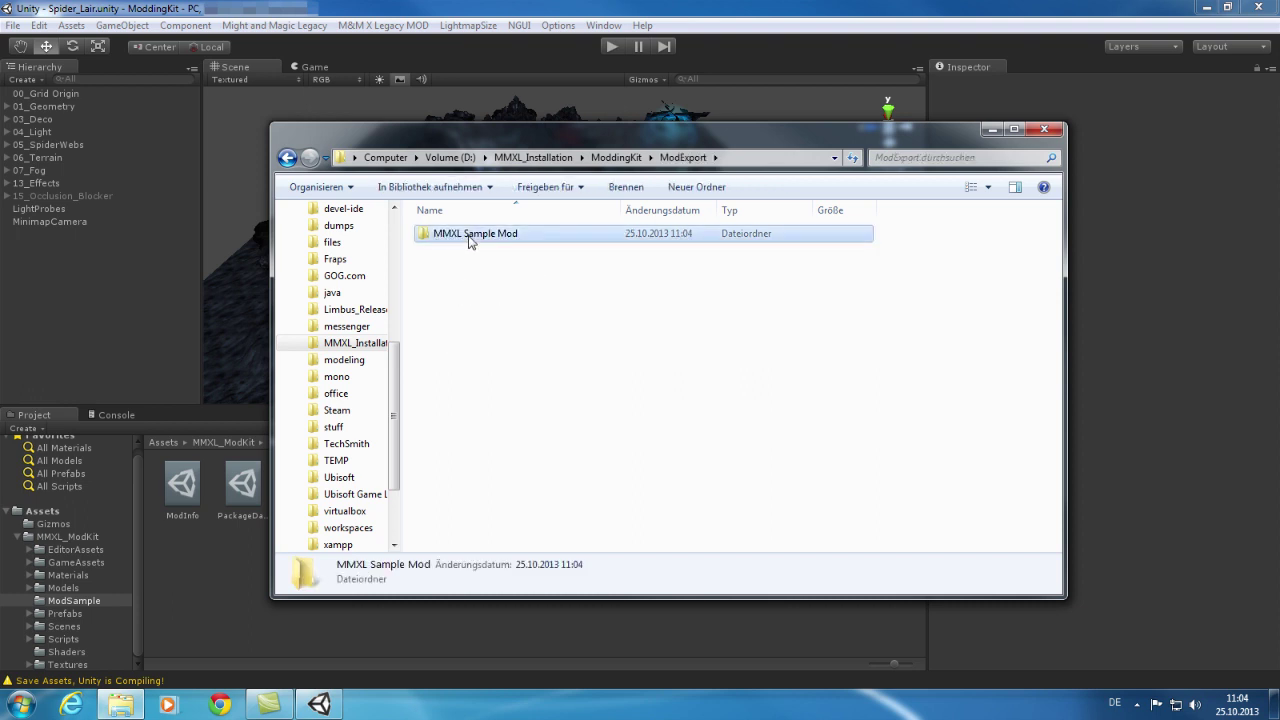
{"action": "double_click", "coordinate": [436, 243]}
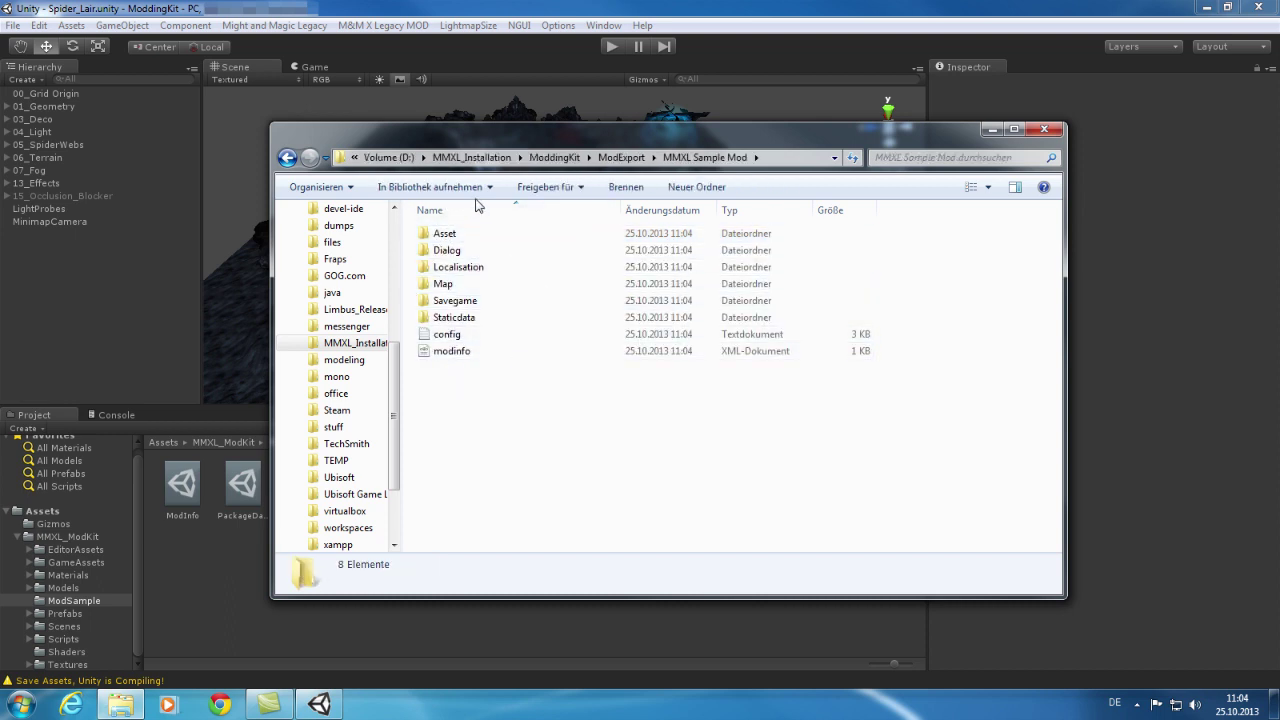
{"action": "left_click", "coordinate": [622, 160]}
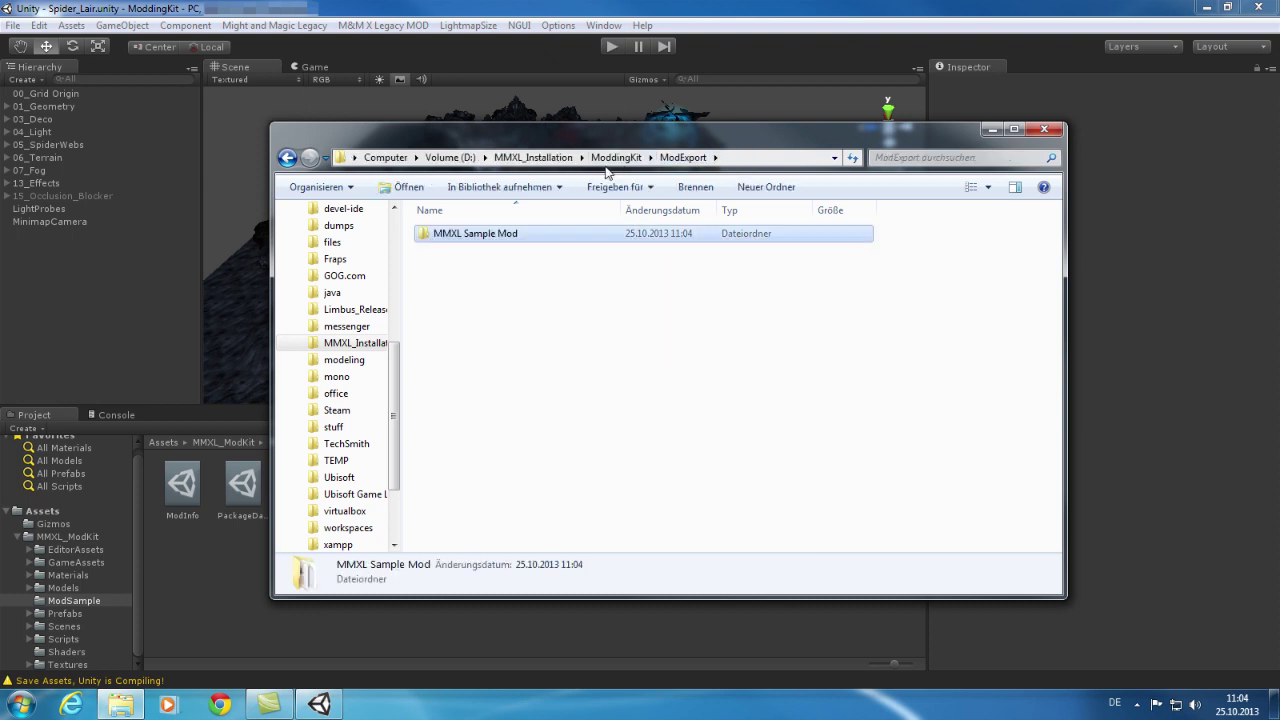
Copy the MMXL Sample Mod folder.
{"action": "left_click_drag", "start_coordinate": [528, 270], "coordinate": [480, 237]}
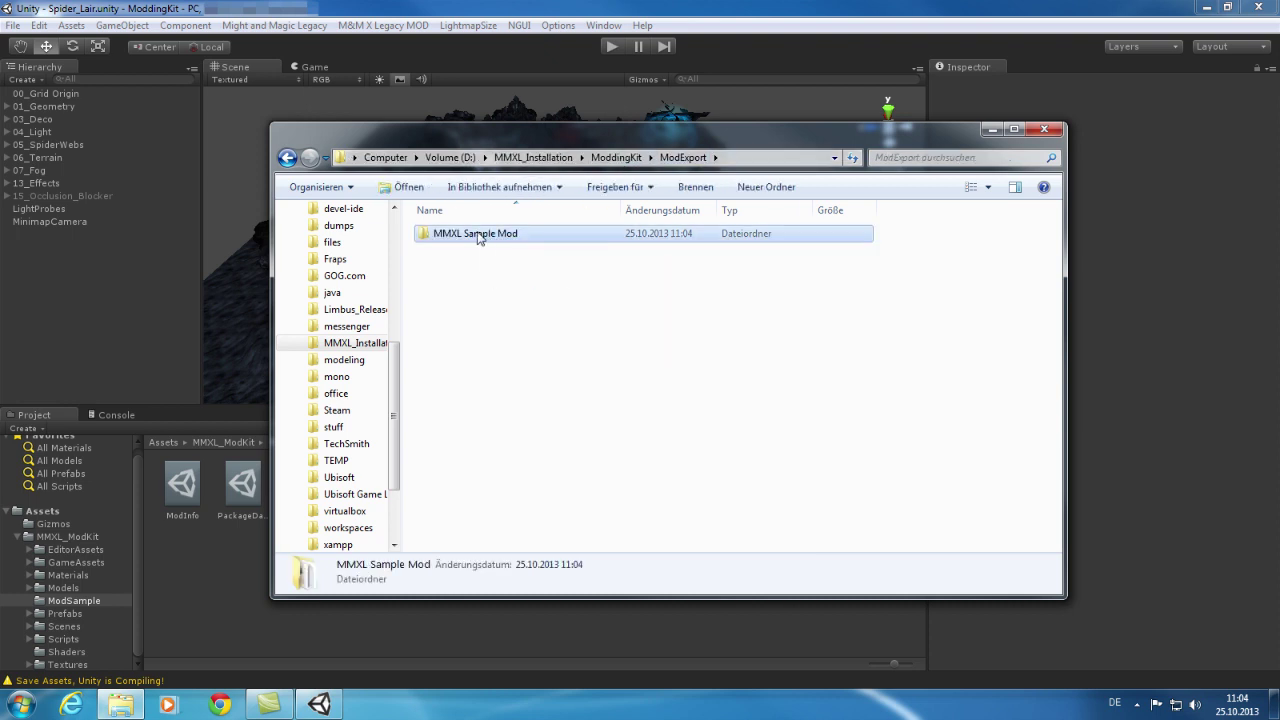
{"action": "right_click", "coordinate": [478, 235]}
{"action": "left_click", "coordinate": [449, 289]}
{"action": "left_click", "coordinate": [448, 293]}
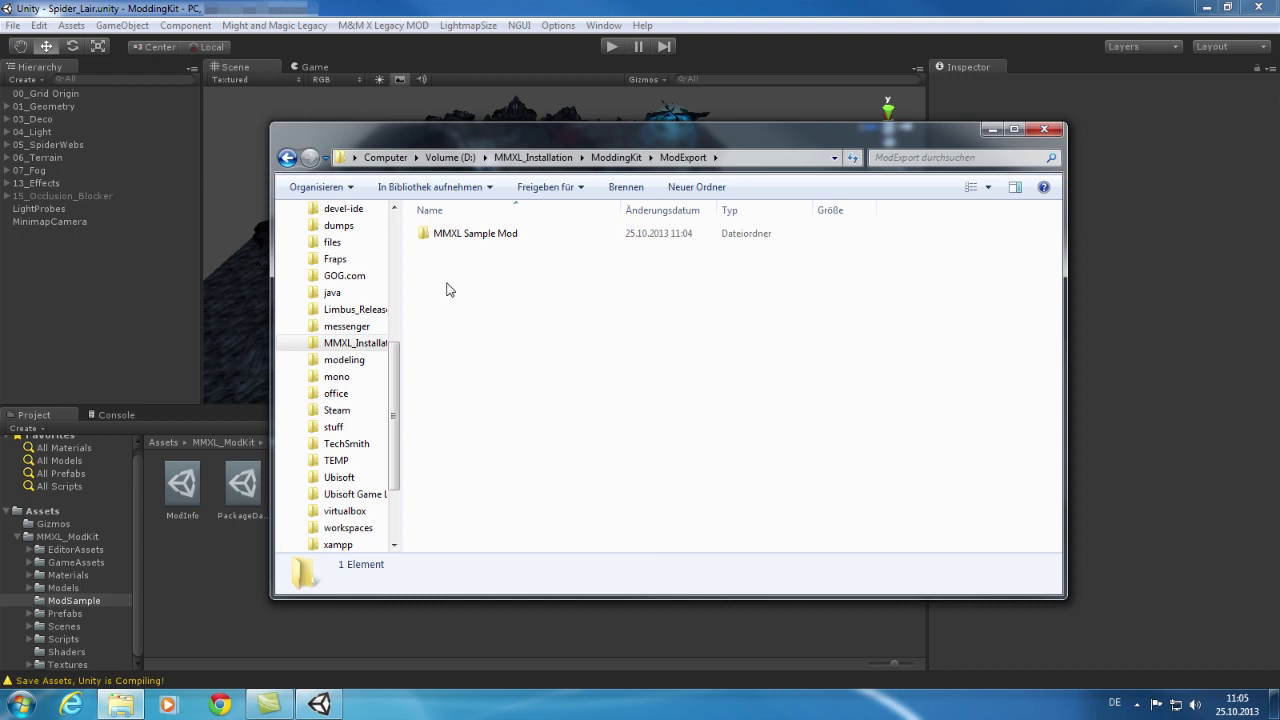
{"action": "left_click", "coordinate": [451, 234]}
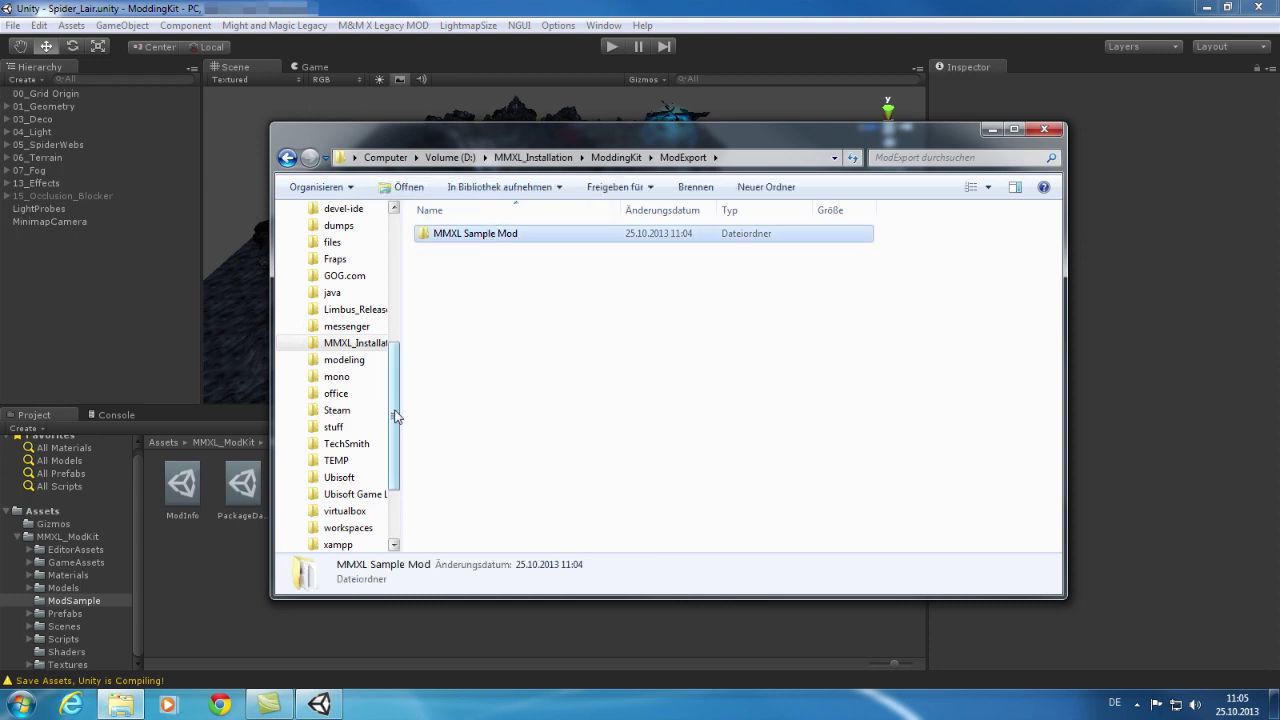
Paste it into Documents > MightAndMagicXLegacy > Mods, then return to the MMXL_Installation folder.
{"action": "left_click_drag", "start_coordinate": [396, 416], "coordinate": [395, 266]}
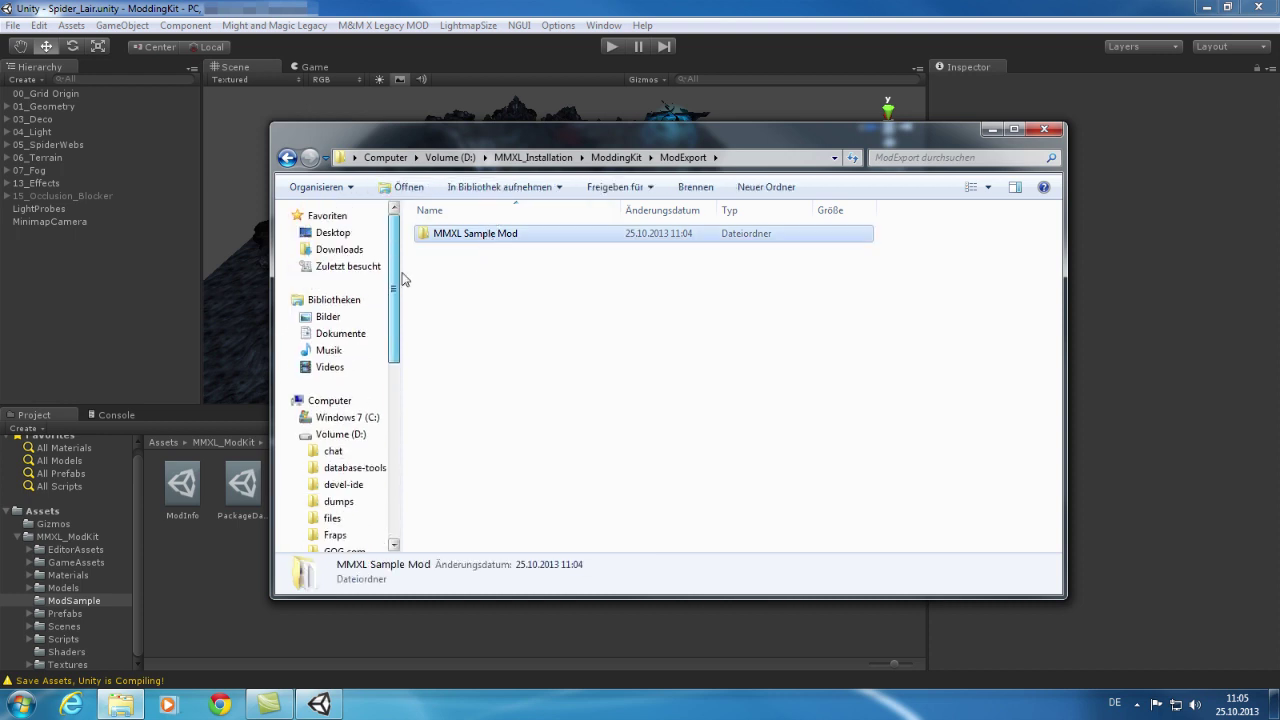
{"action": "left_click", "coordinate": [354, 336]}
{"action": "double_click", "coordinate": [480, 294]}
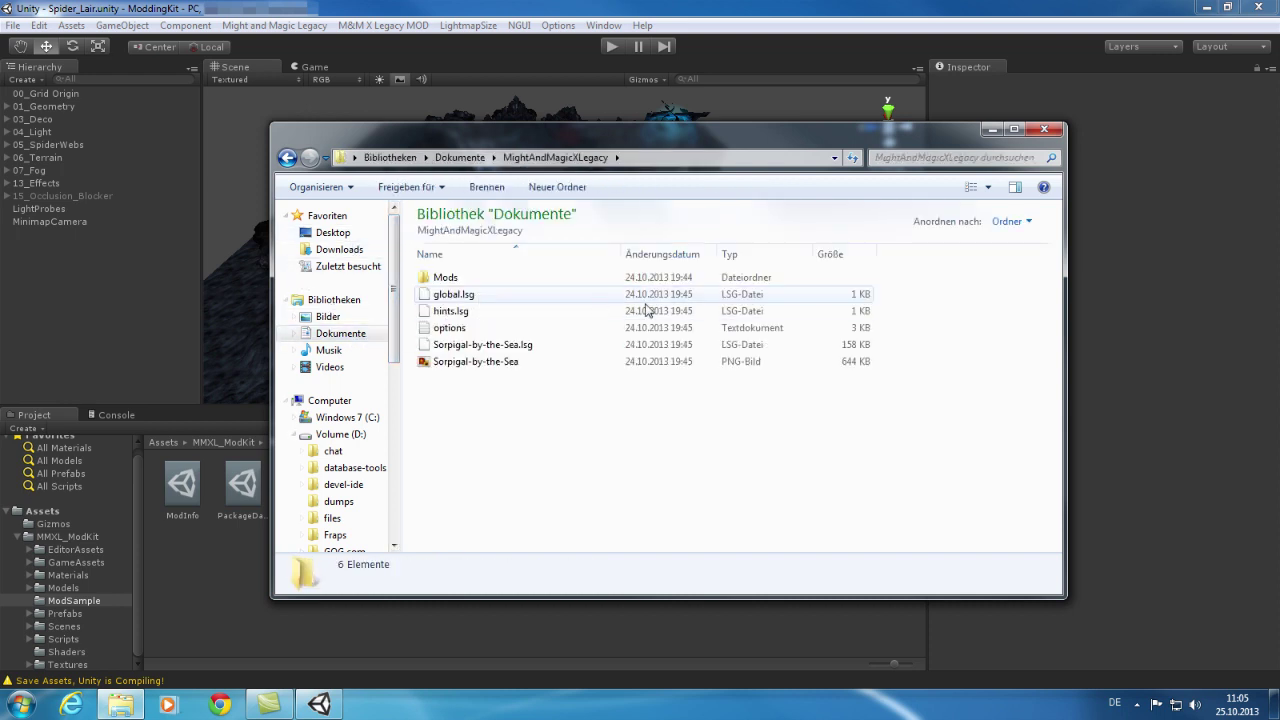
{"action": "double_click", "coordinate": [447, 279]}
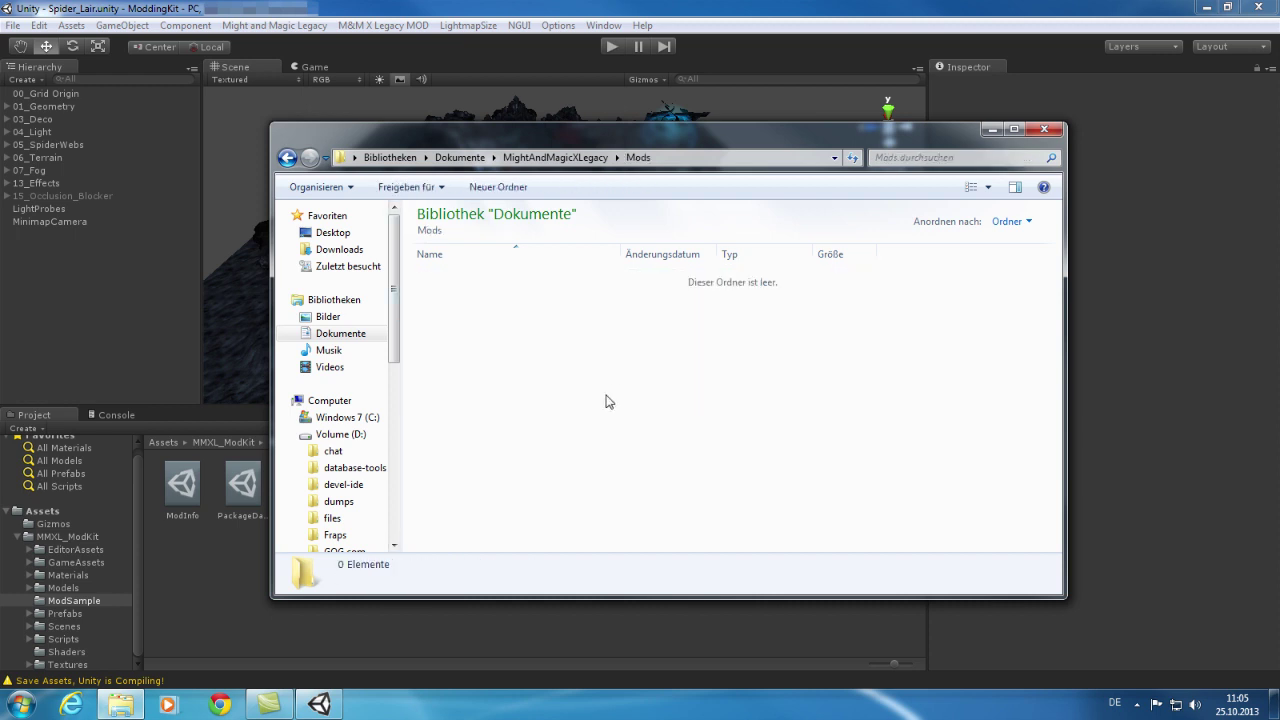
{"action": "key", "text": "ctrl+v"}
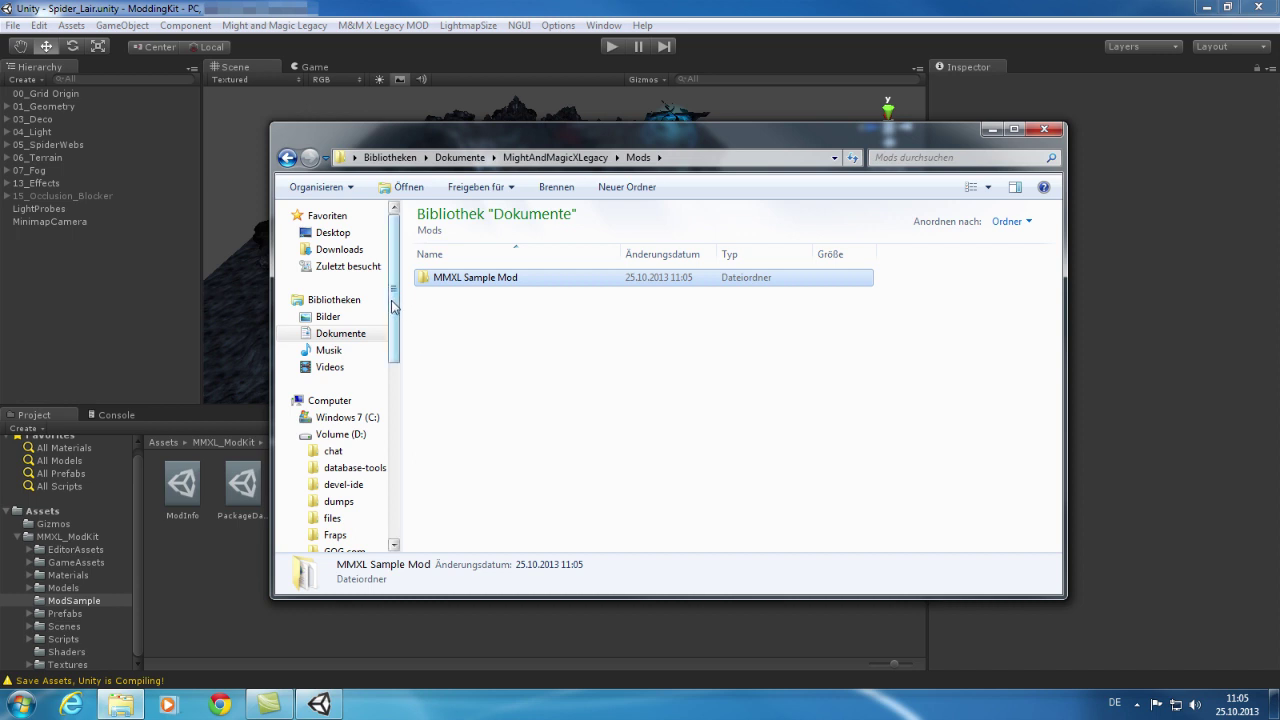
{"action": "left_click_drag", "start_coordinate": [393, 273], "coordinate": [408, 434]}
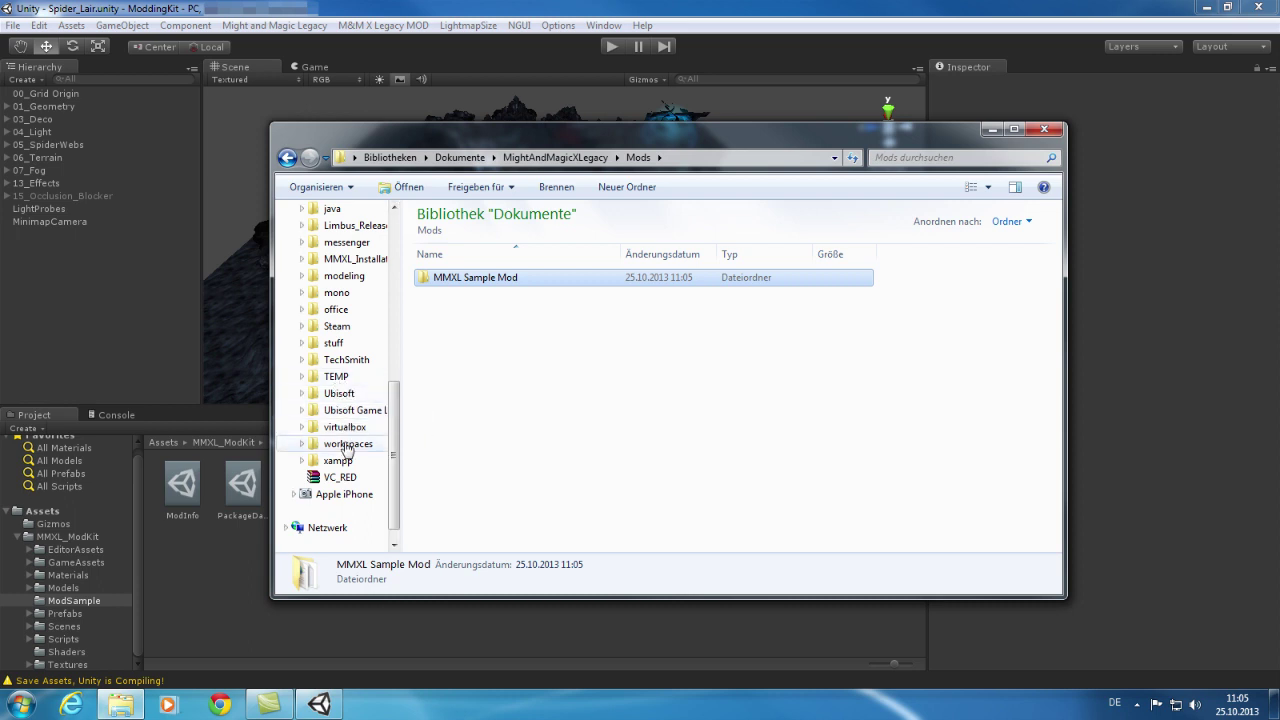
{"action": "left_click", "coordinate": [360, 260]}
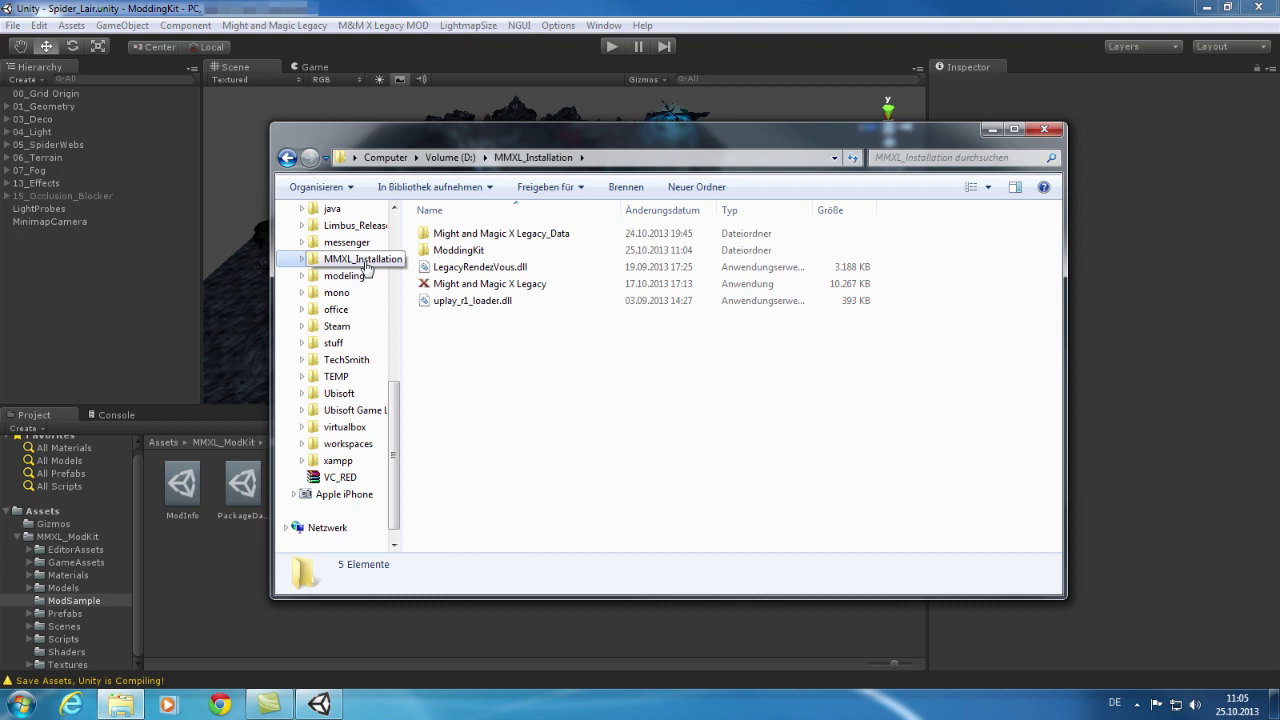
Launch Might and Magic X Legacy and load MMXL Sample Mod from Extras > Mods.
{"action": "double_click", "coordinate": [526, 285]}
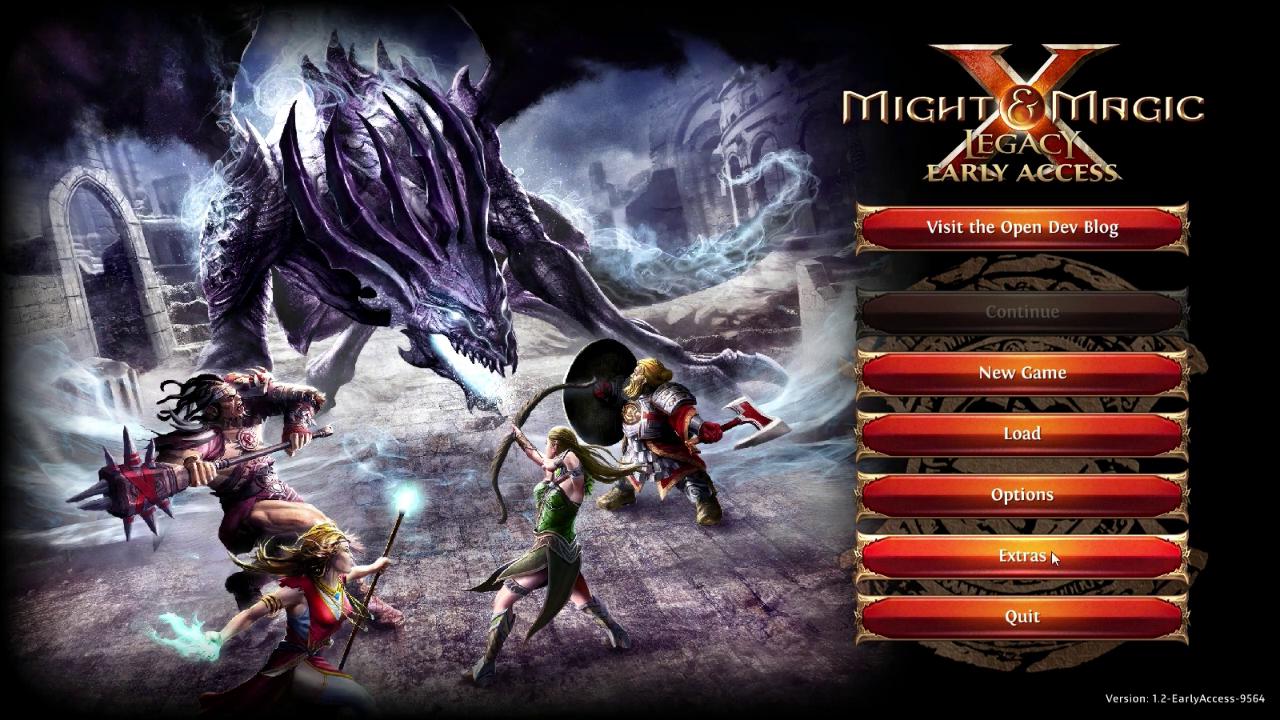
{"action": "left_click", "coordinate": [1024, 558]}
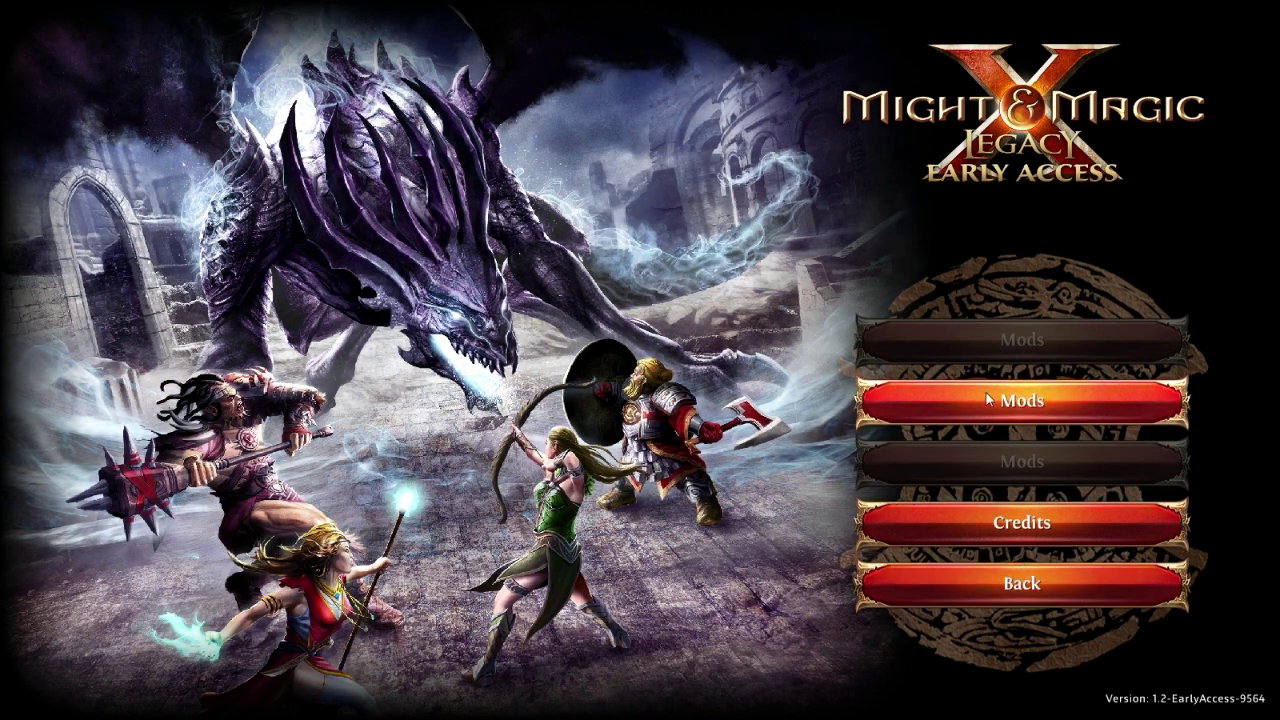
{"action": "left_click", "coordinate": [983, 399]}
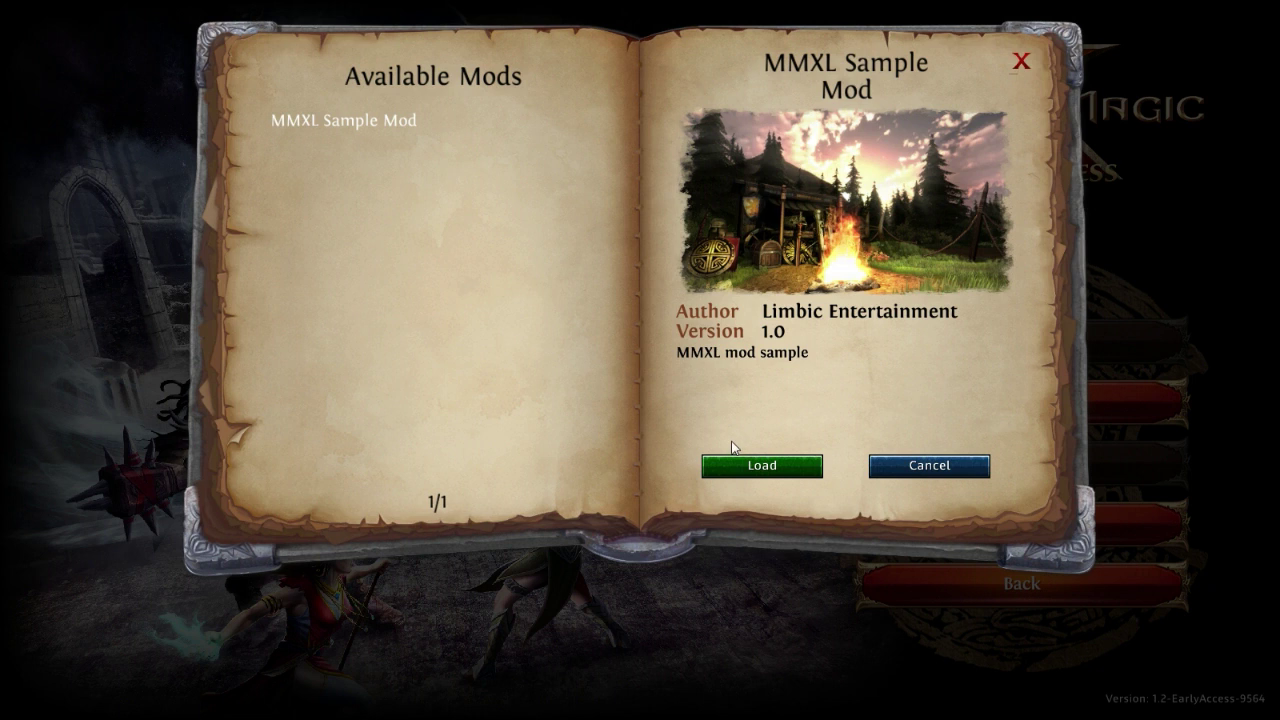
{"action": "left_click", "coordinate": [786, 467]}
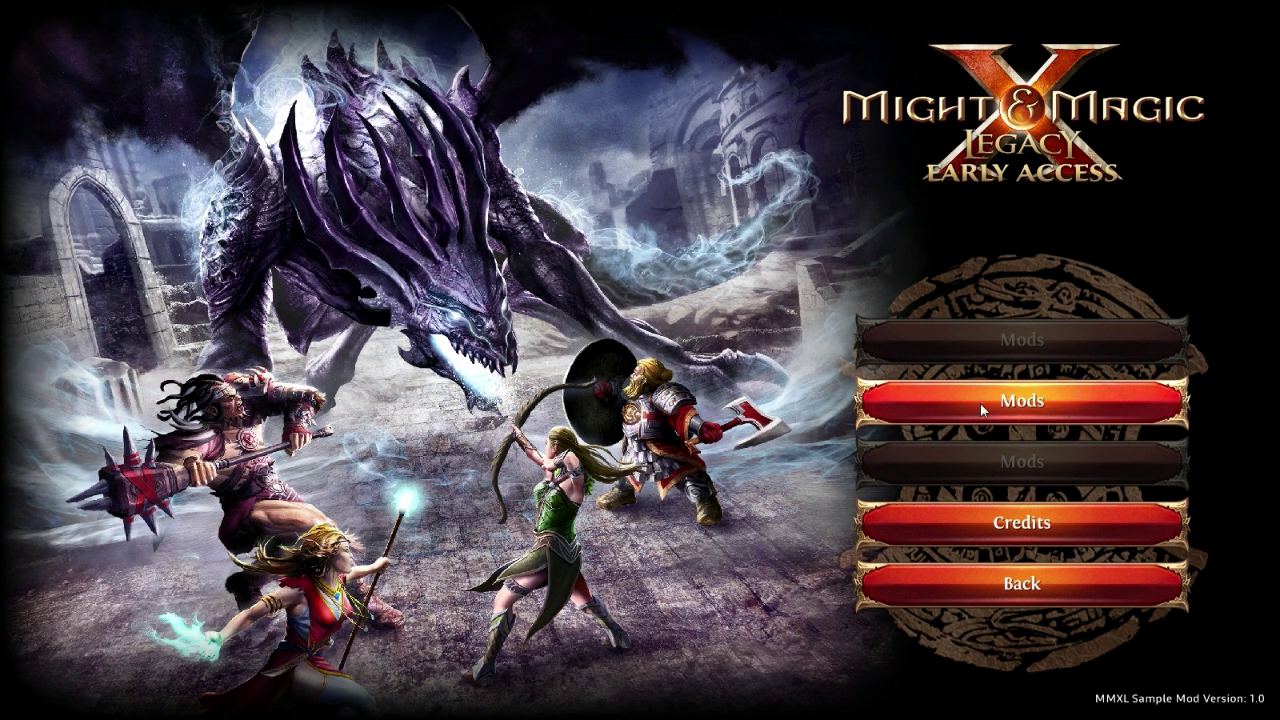
Start a new game on Adventurer difficulty with the Default Party.
{"action": "left_click", "coordinate": [1046, 580]}
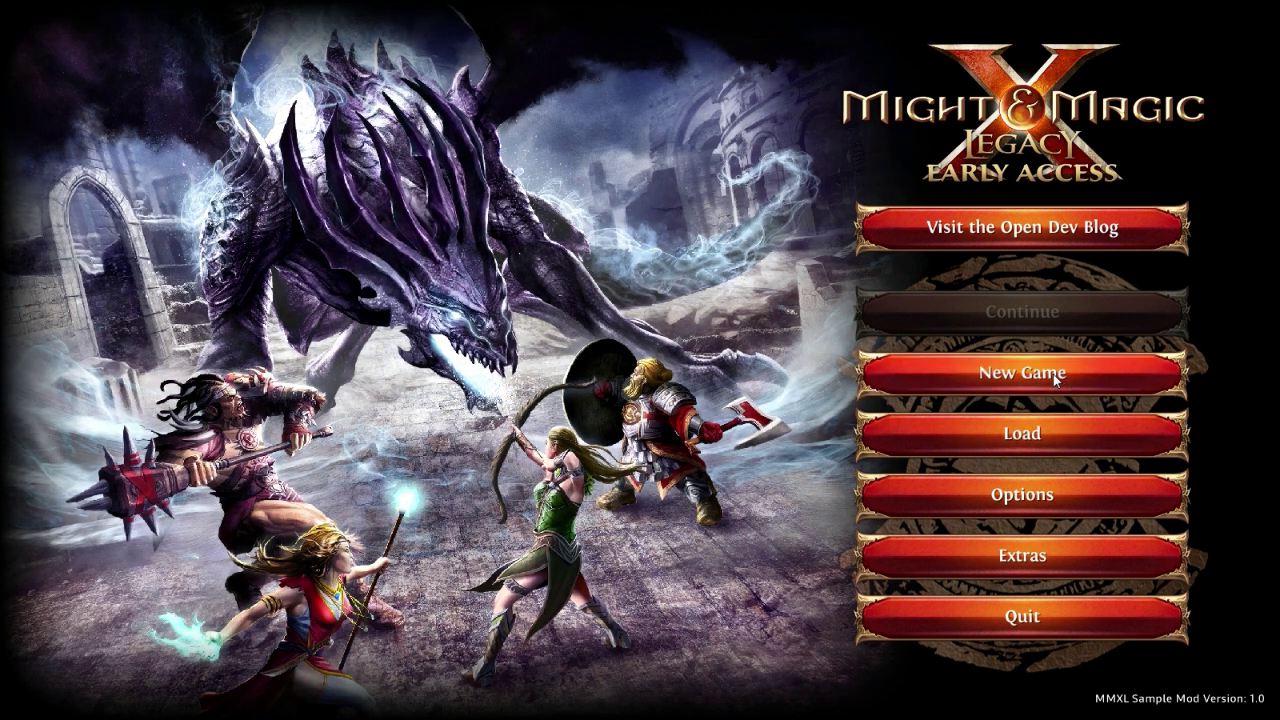
{"action": "left_click", "coordinate": [1022, 372]}
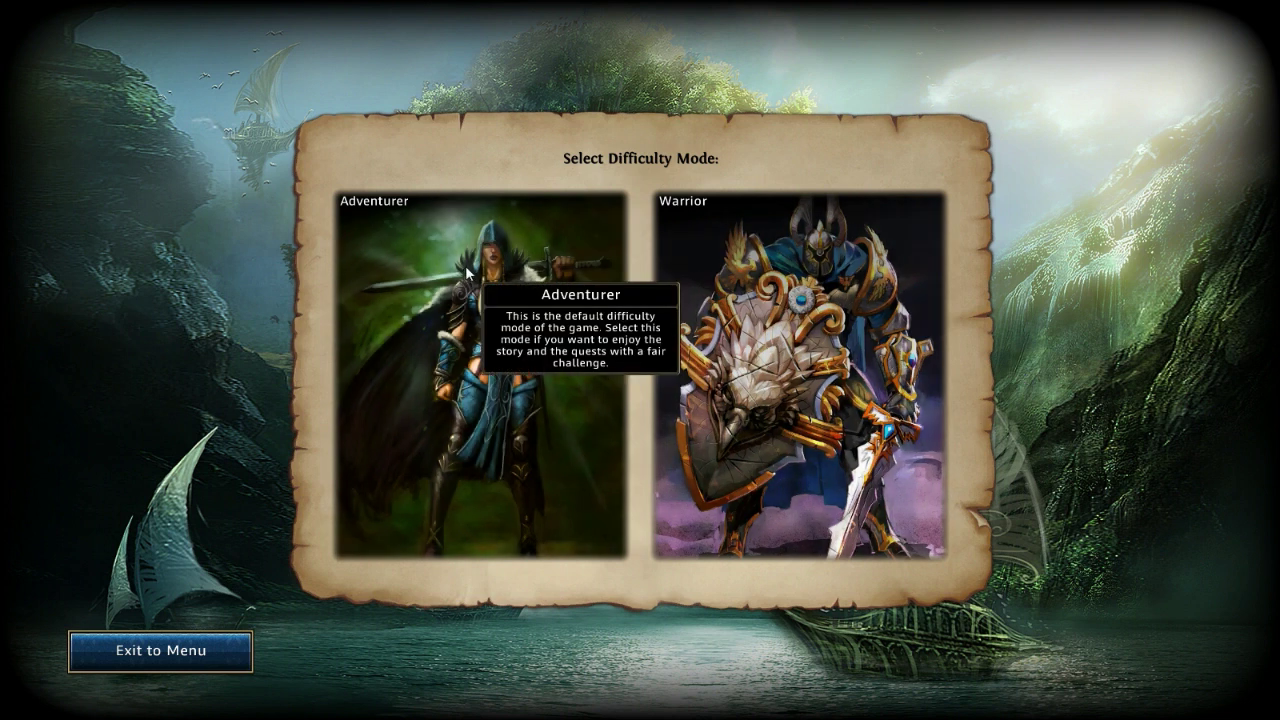
{"action": "left_click", "coordinate": [465, 265]}
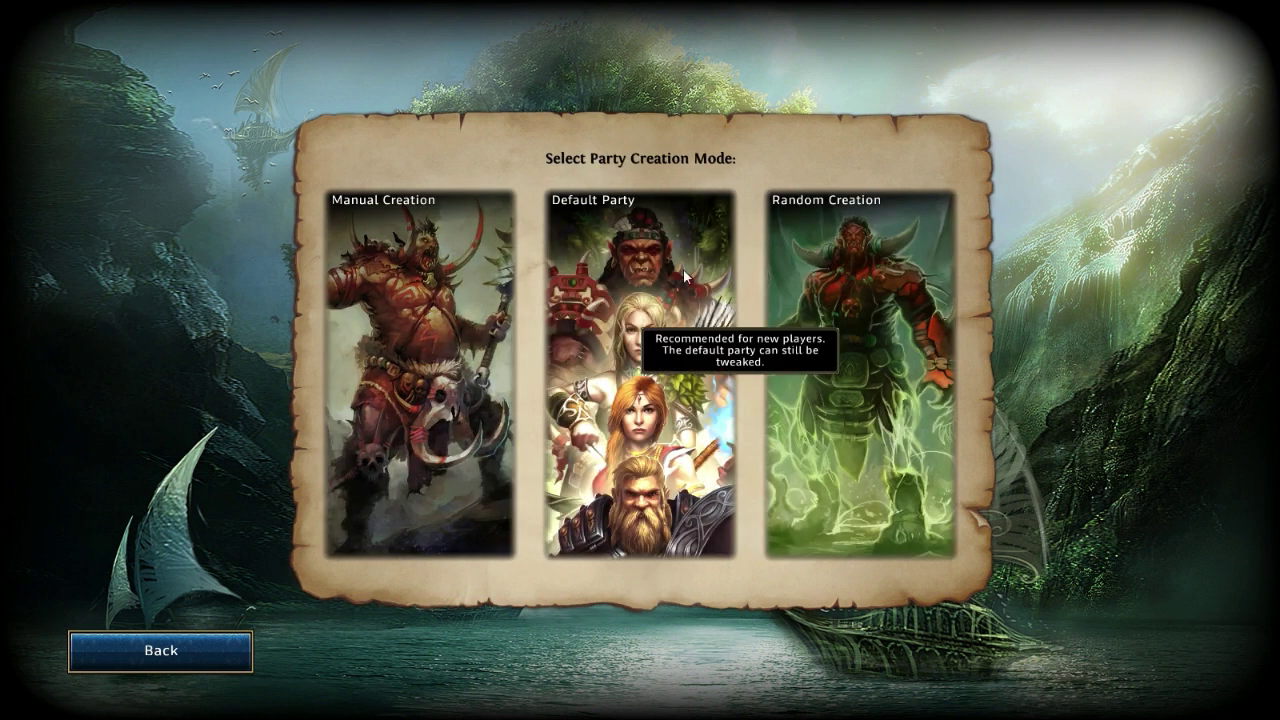
{"action": "left_click", "coordinate": [683, 269]}
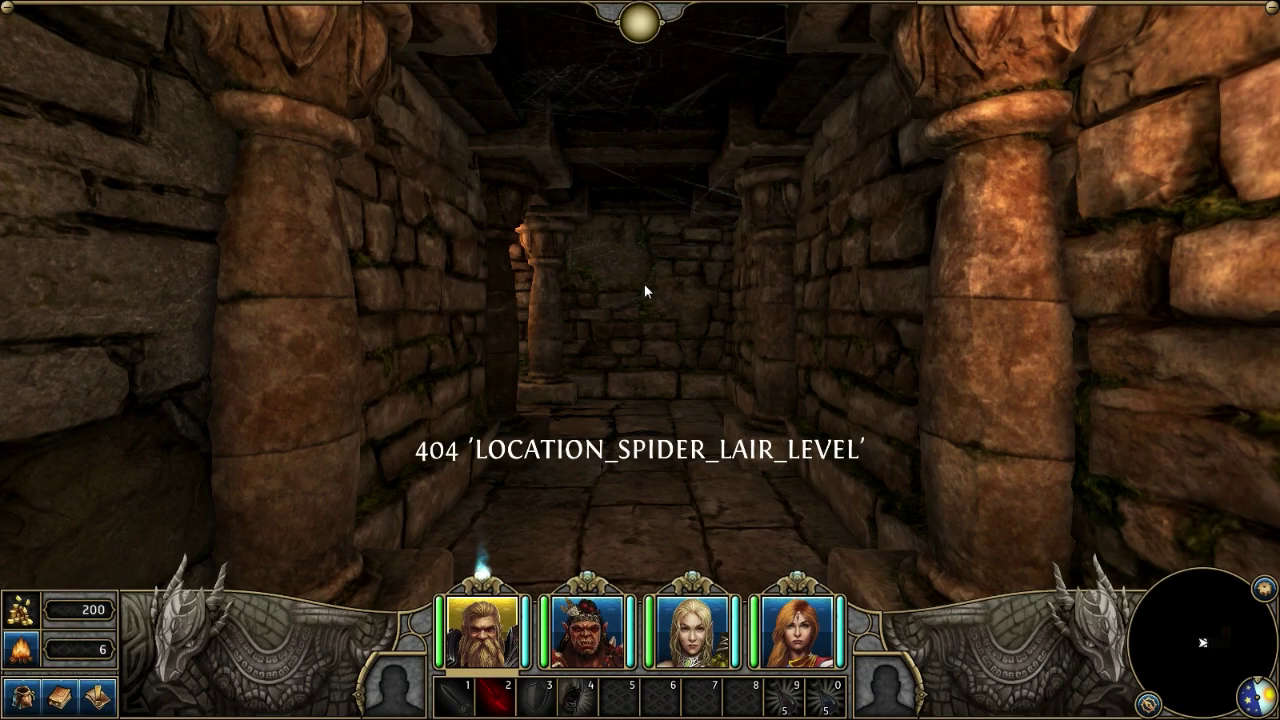
Step forward, turn left, and walk through the arched doorway into the cave.
{"action": "key", "text": "w"}
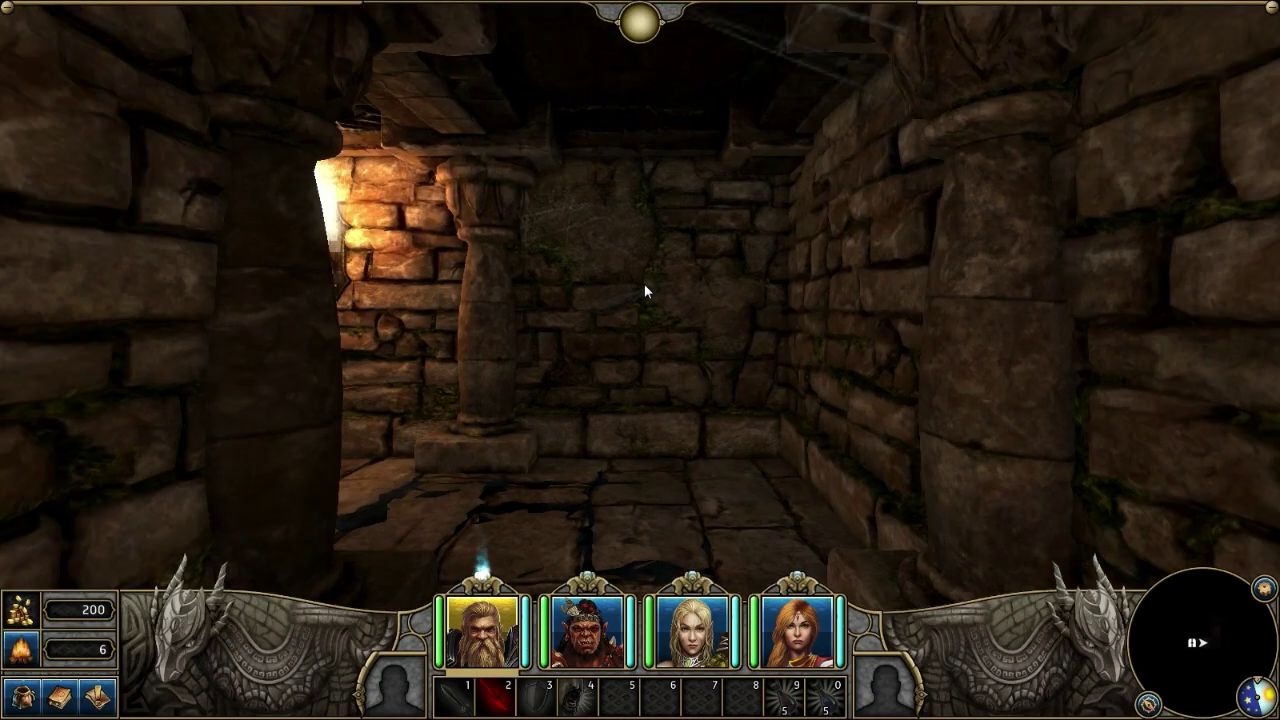
{"action": "key", "text": "q"}
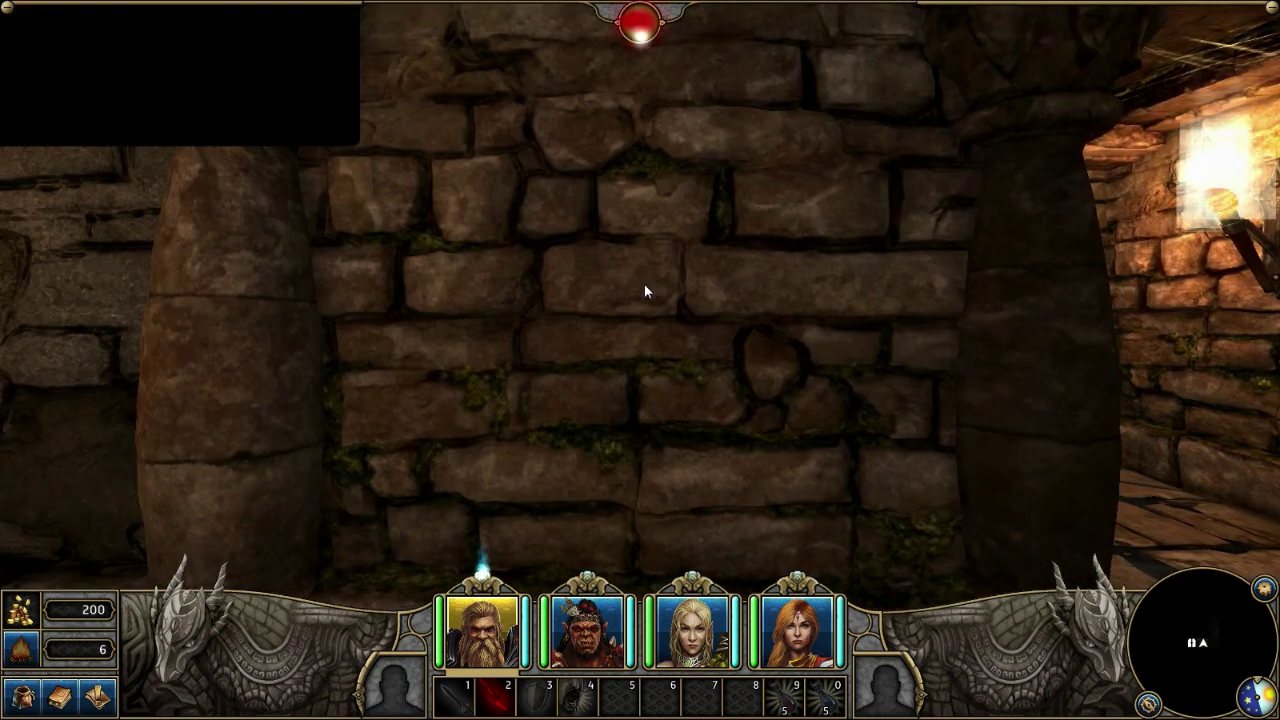
{"action": "key", "text": "w"}
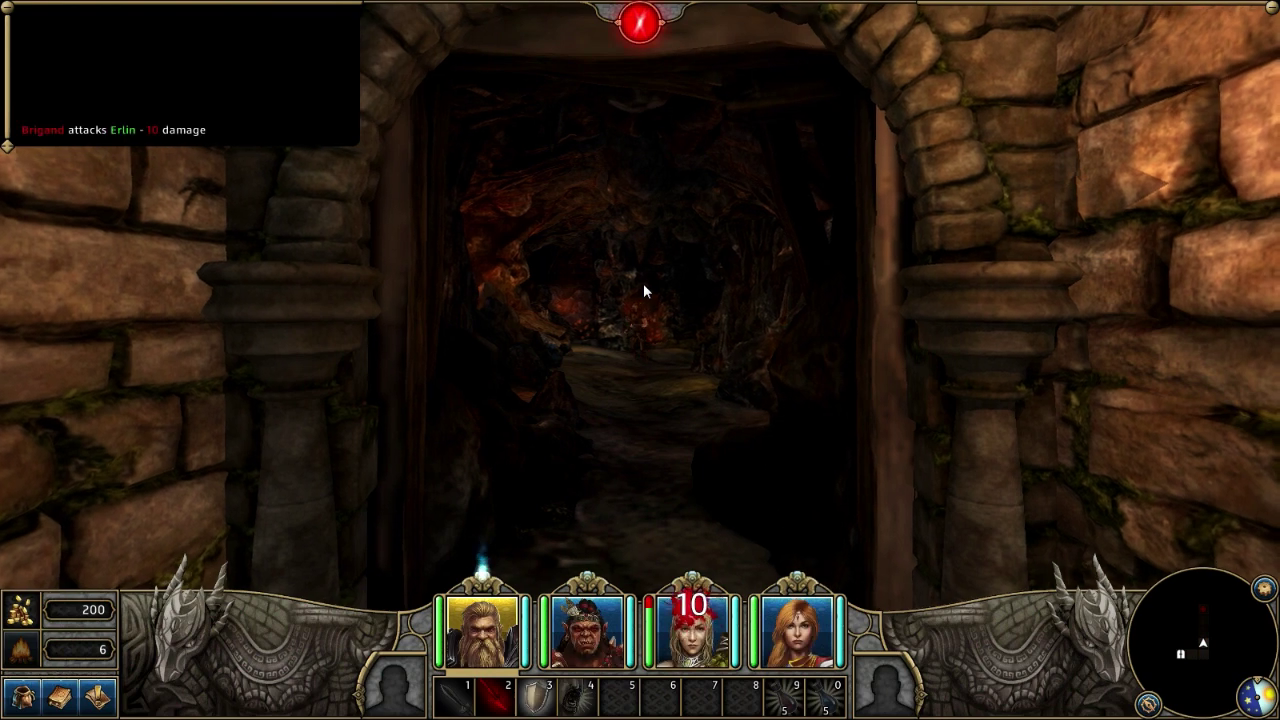
{"action": "key", "text": "w"}
{"action": "key", "text": "w"}
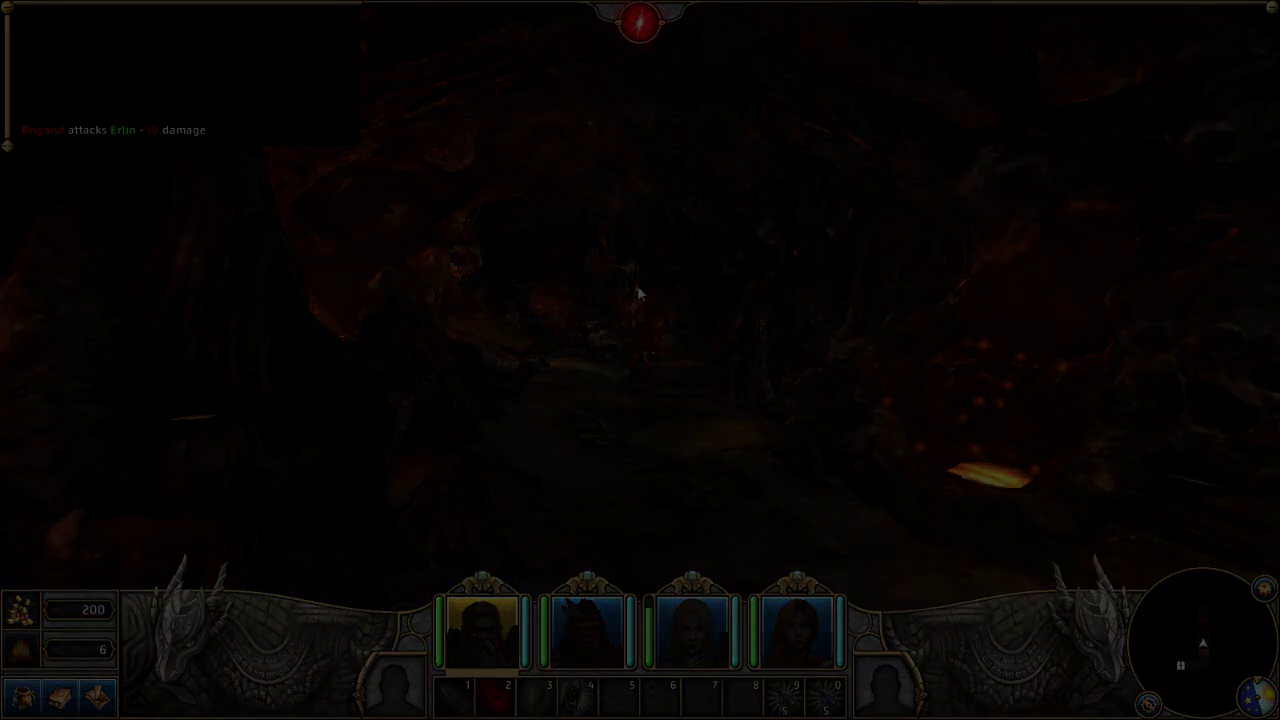